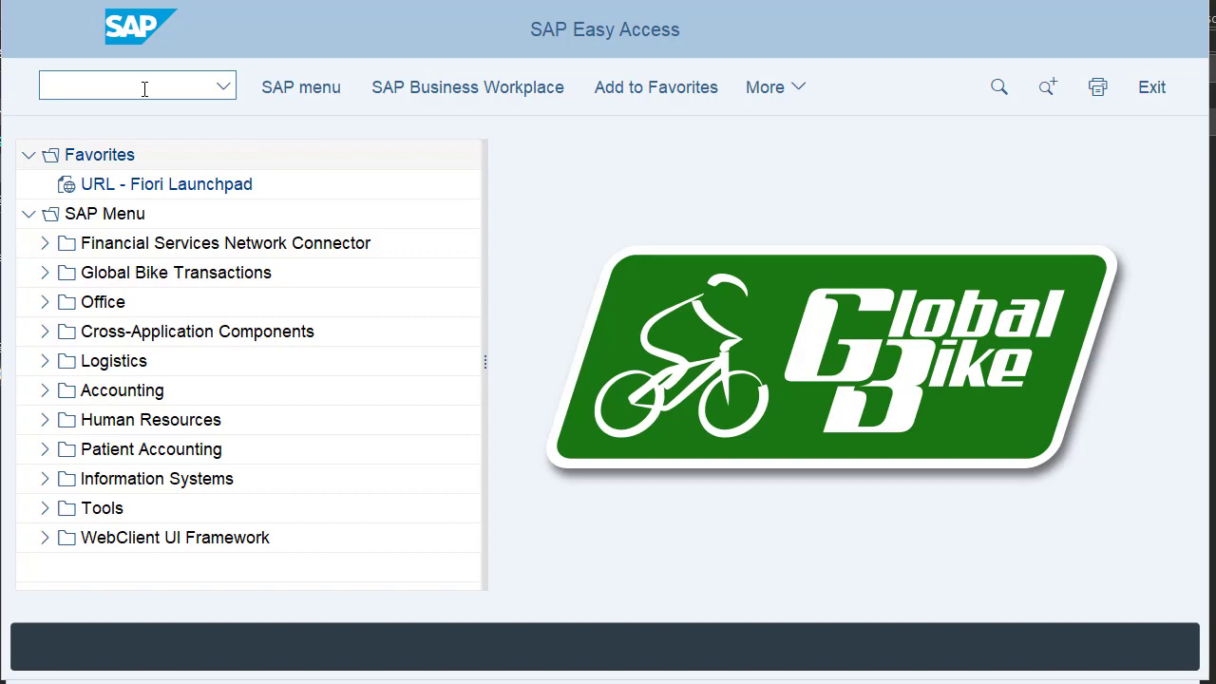
# Launch transaction BP to maintain business partner 51127, Mid-West Supply.
pyautogui.write('Bp')
pyautogui.press('Return')
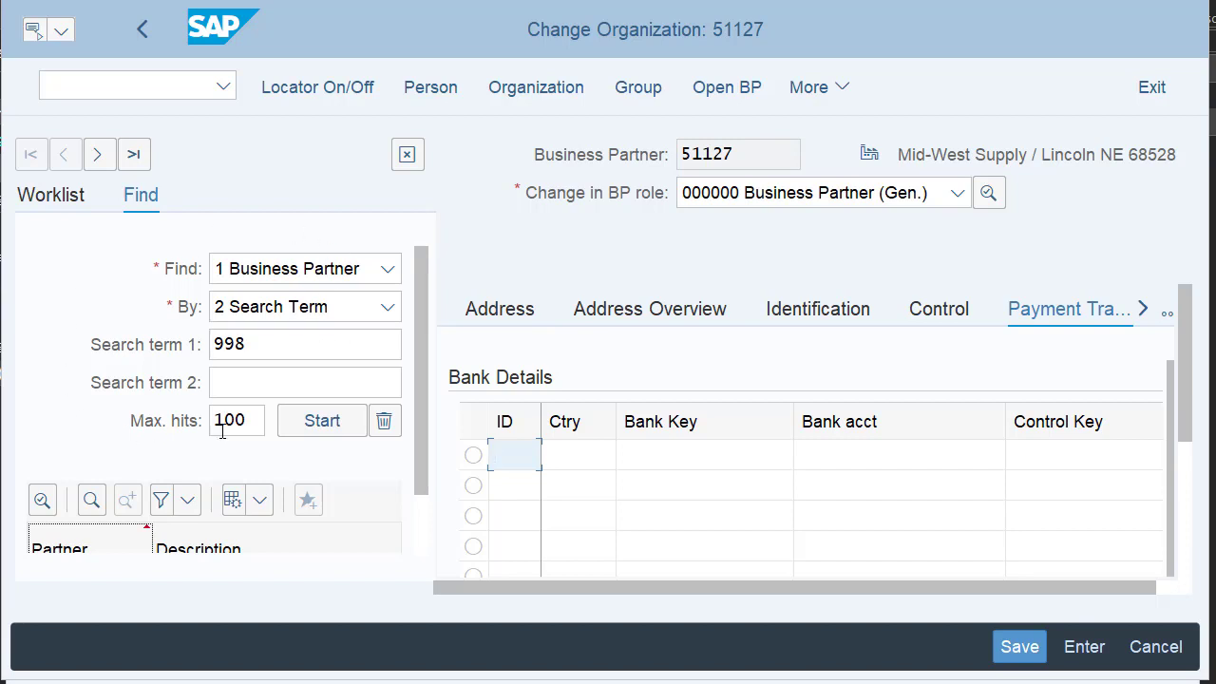
# Turn off the Worklist/Find locator panel so partner 51127's payment transactions fill the width.
pyautogui.click(307, 89)
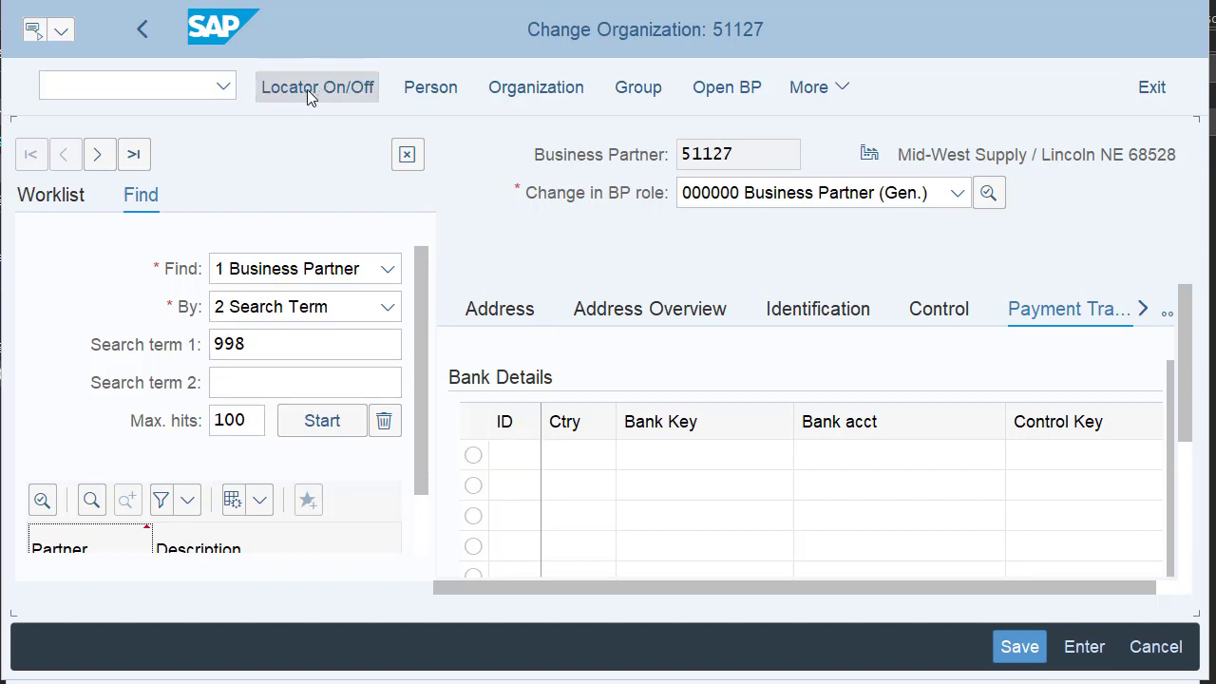
pyautogui.click(295, 83)
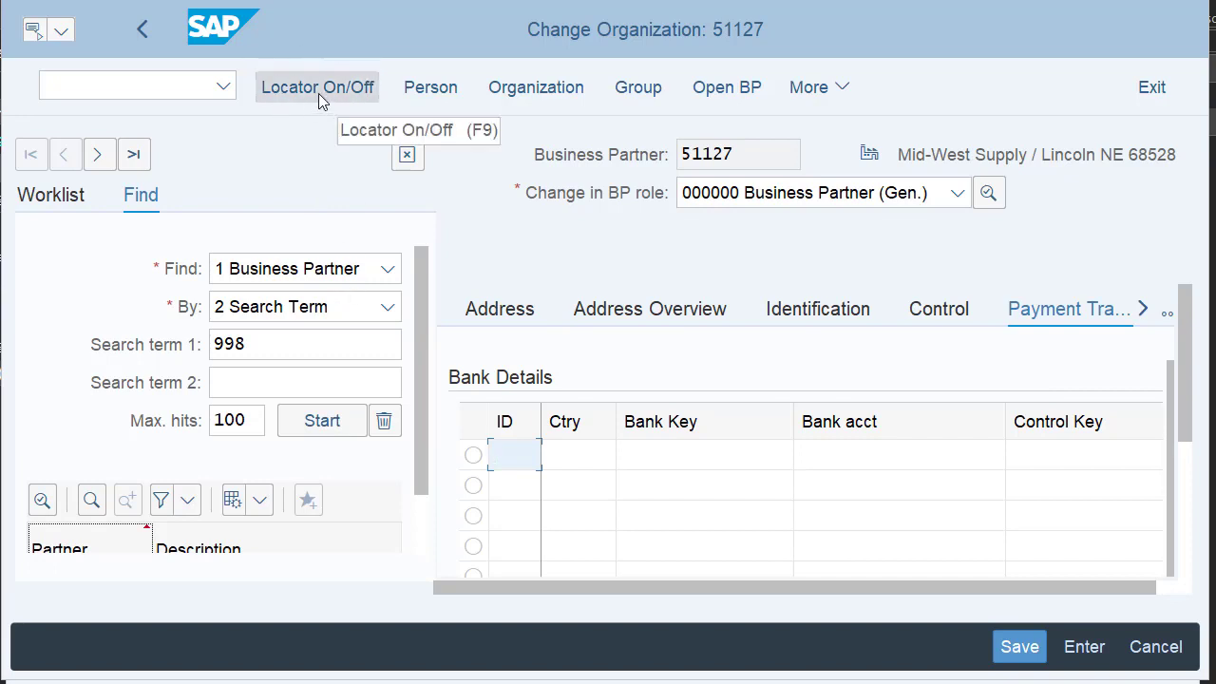
pyautogui.click(271, 347)
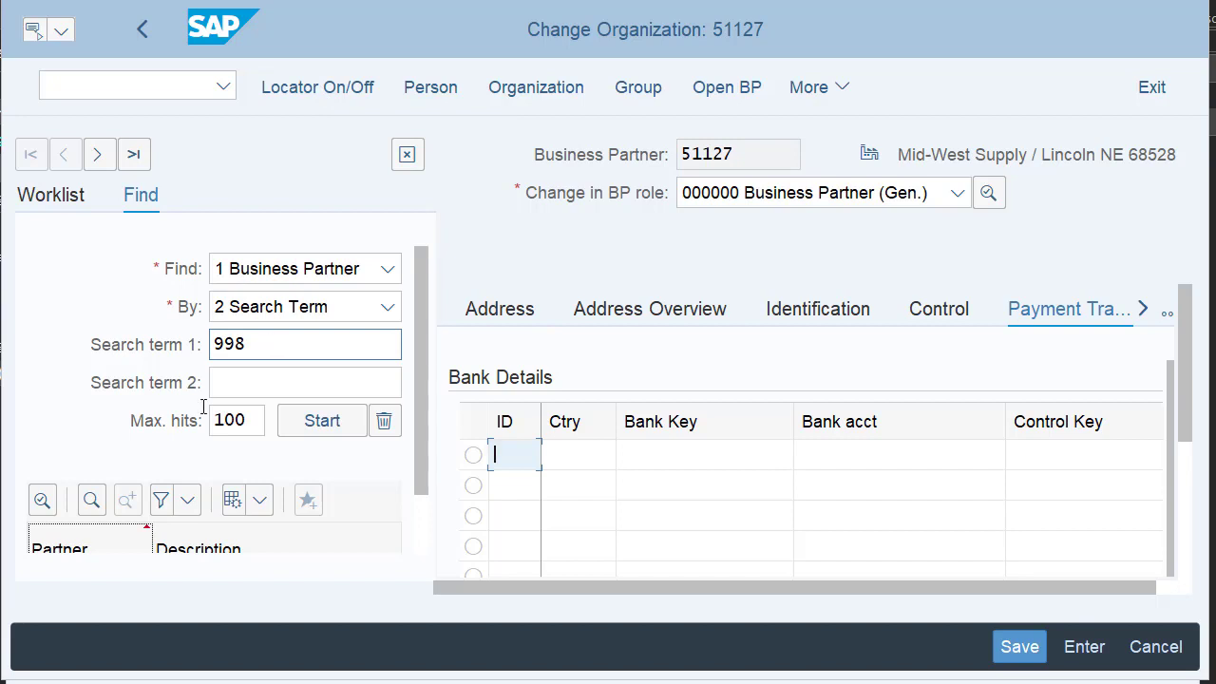
pyautogui.click(248, 378)
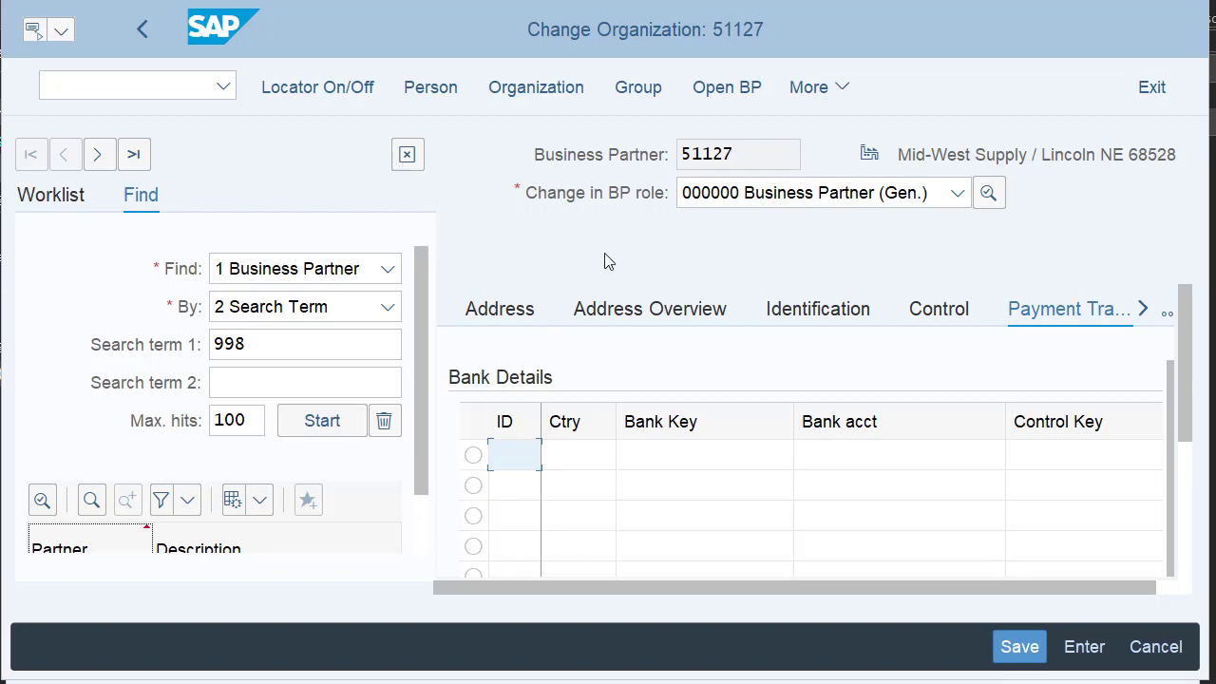
pyautogui.click(321, 88)
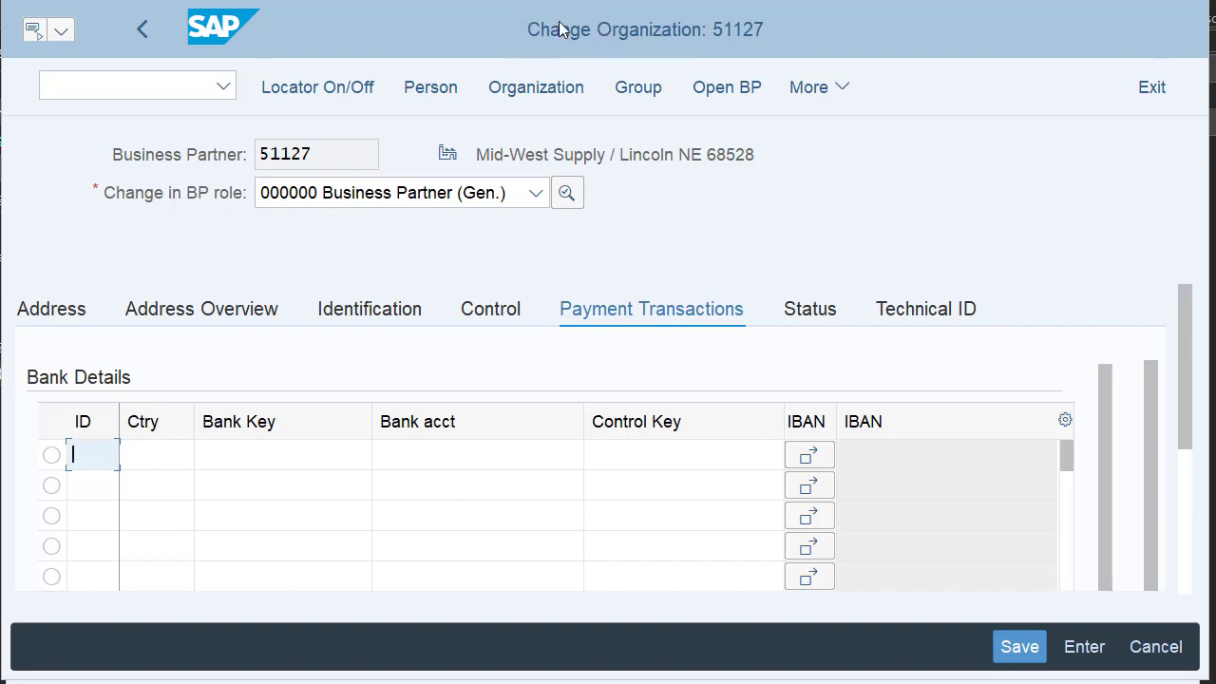
pyautogui.click(808, 88)
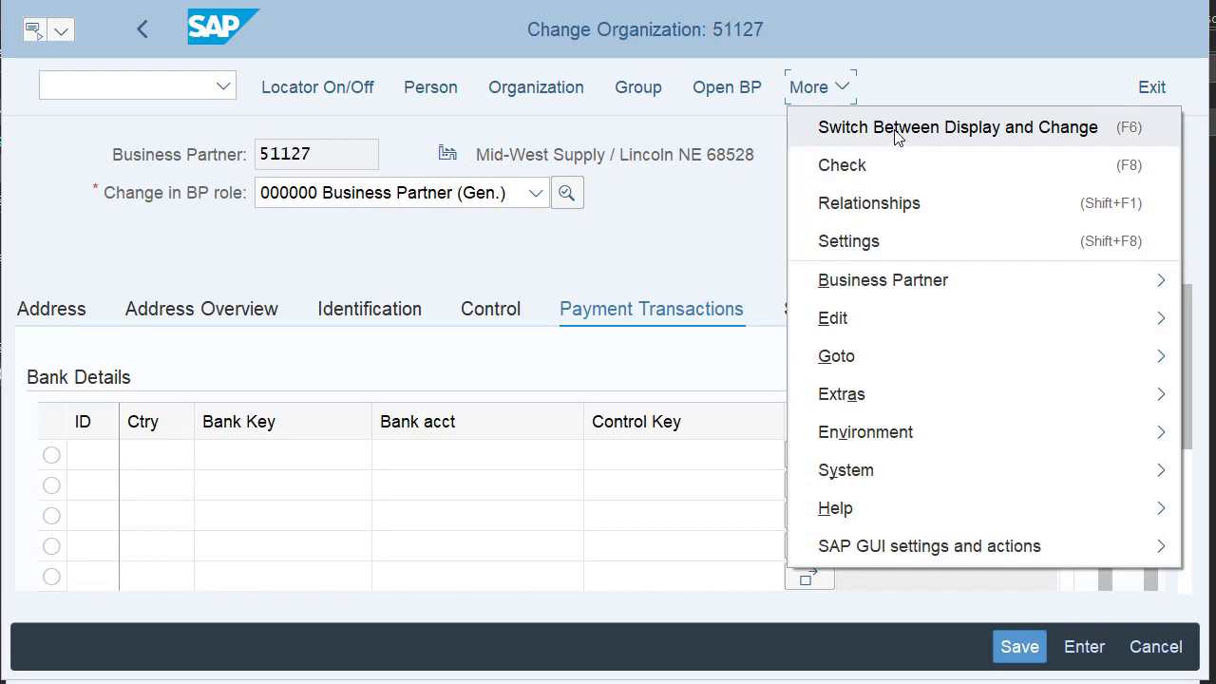
# Switch partner 51127 to display mode with Switch Between Display and Change.
pyautogui.click(896, 133)
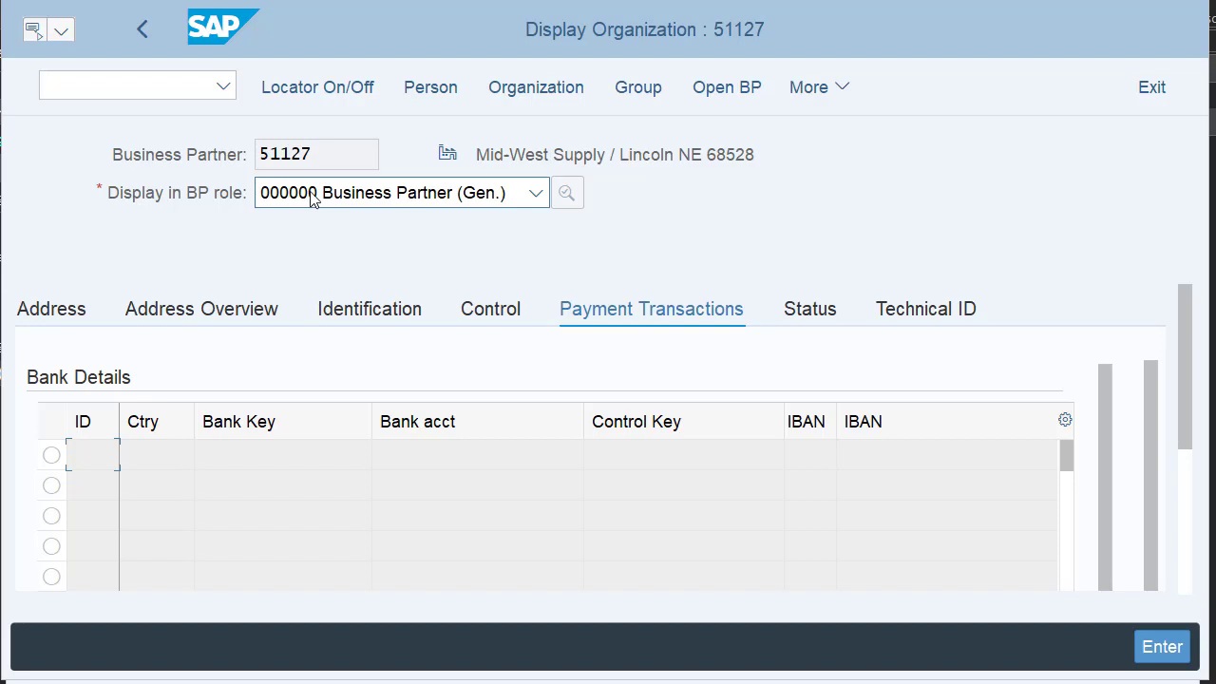
# Browse the BP role list without changing it, then return partner 51127 to change mode.
pyautogui.click(537, 195)
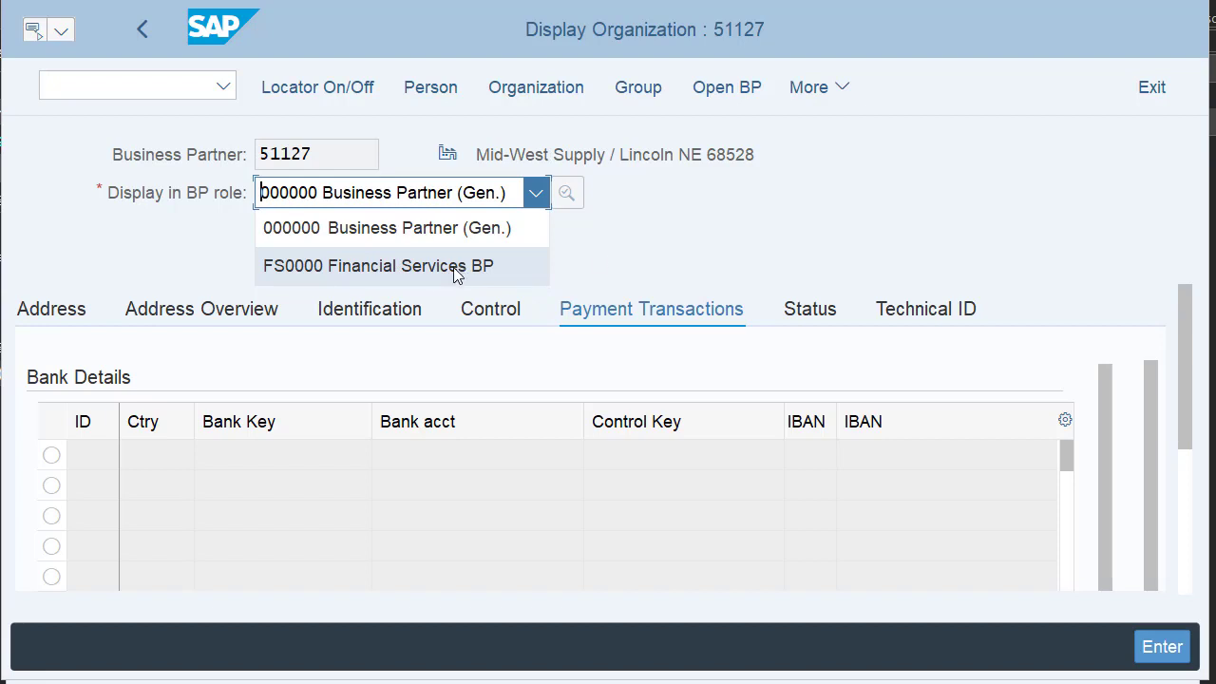
pyautogui.click(598, 249)
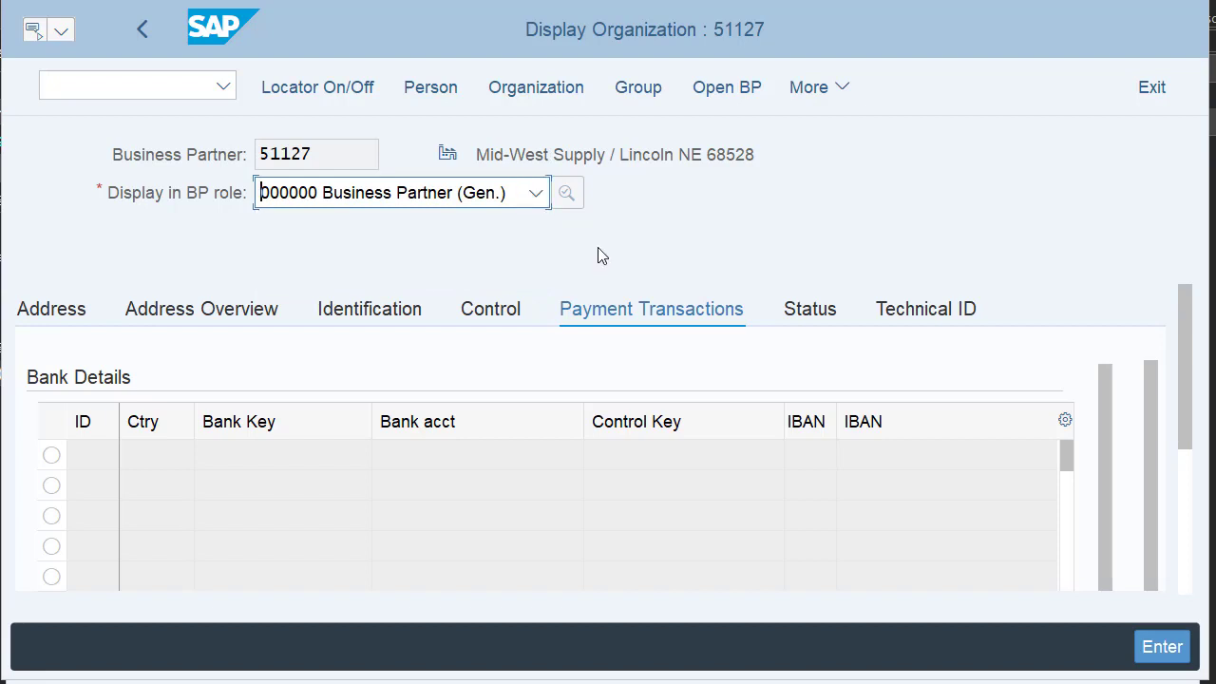
pyautogui.click(808, 92)
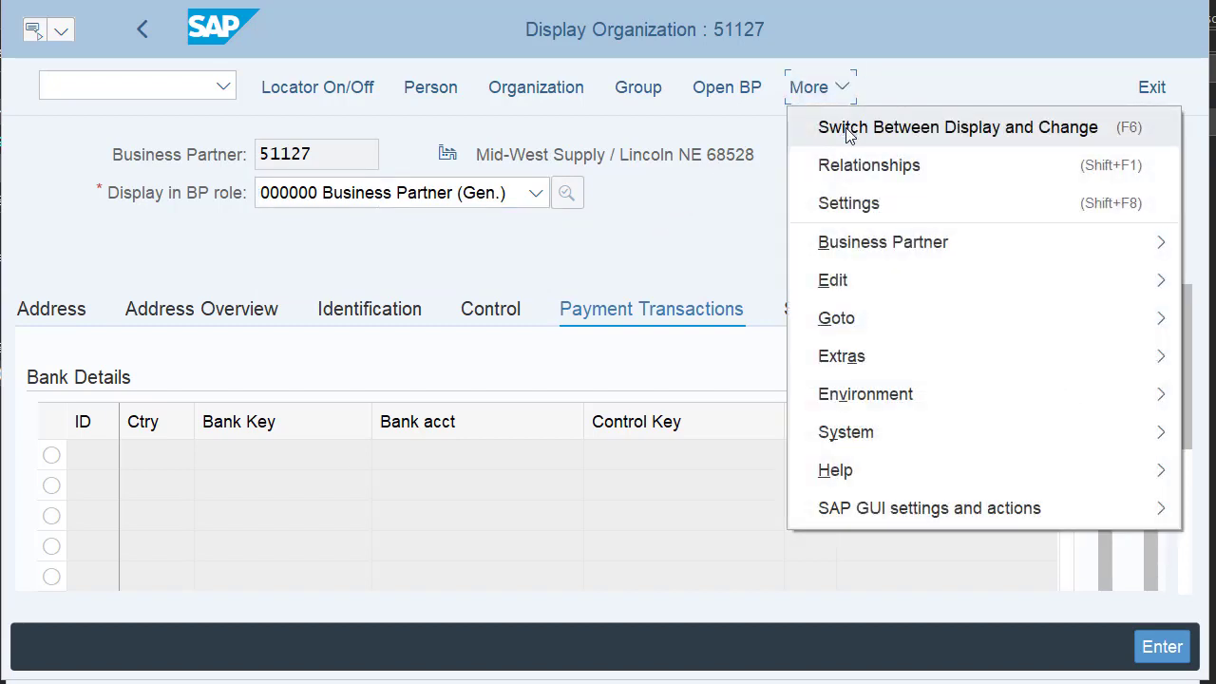
pyautogui.click(849, 133)
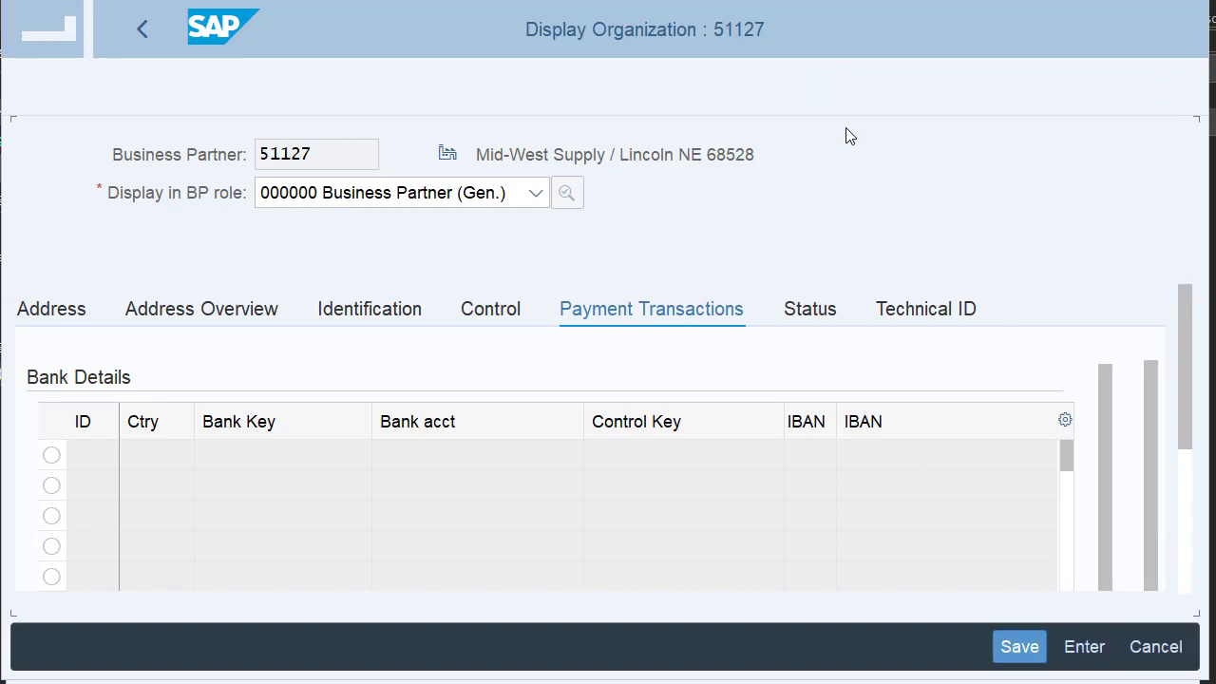
# Add role FLVN00 FI Vendor to partner 51127 from the BP role list.
pyautogui.click(535, 198)
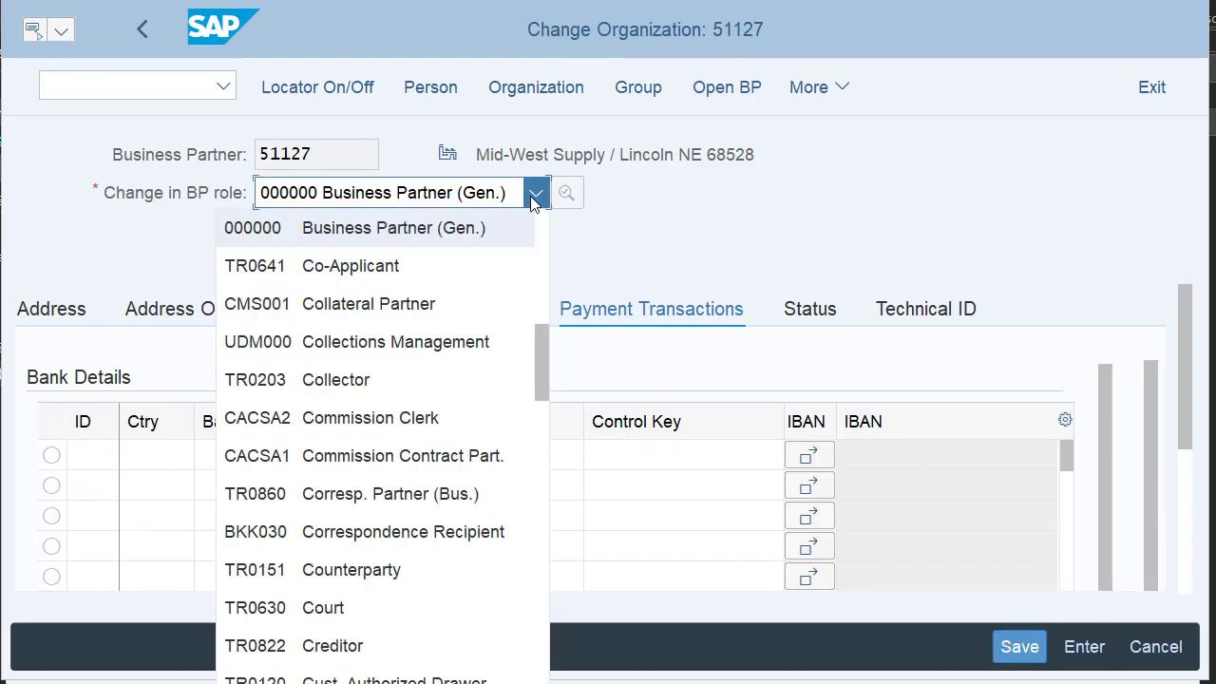
pyautogui.scroll(-1, 406, 325)
pyautogui.scroll(-4, 406, 325)
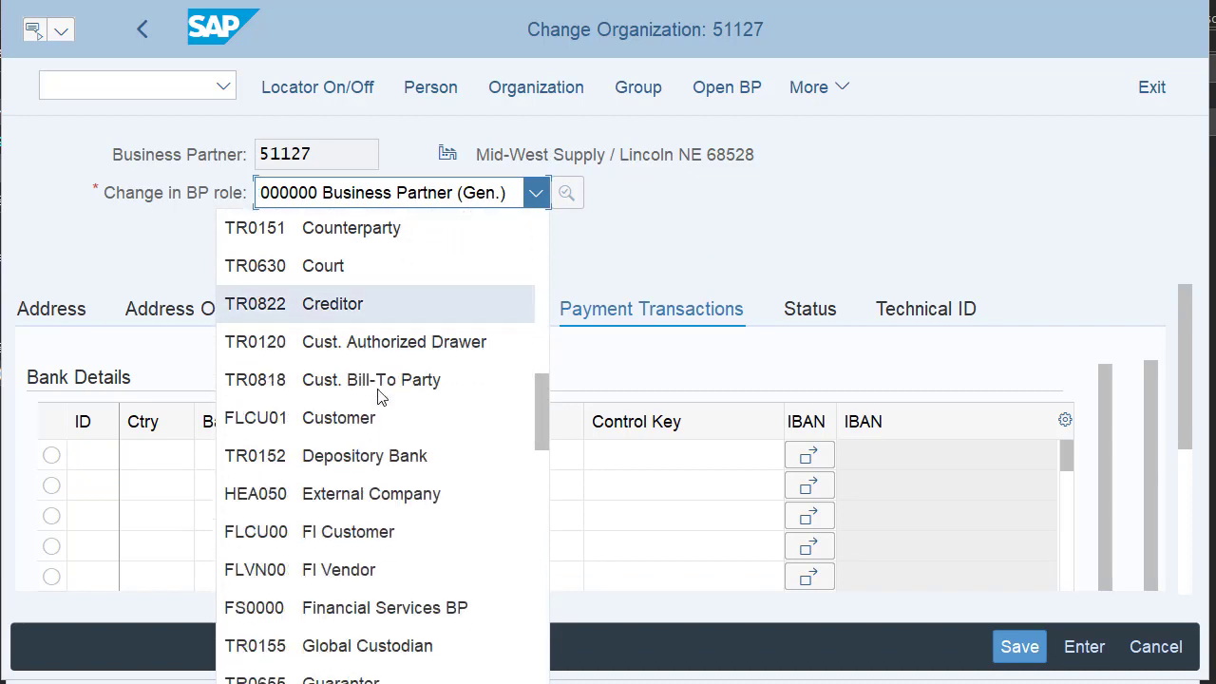
pyautogui.click(345, 575)
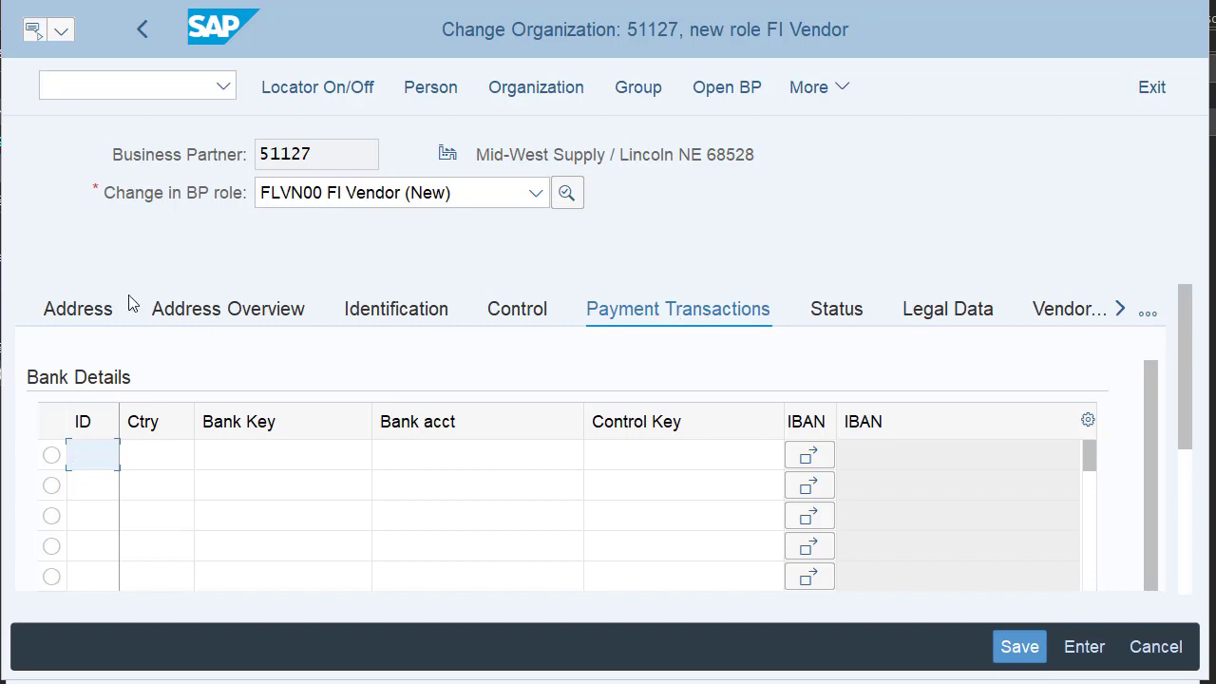
# Review the FI Vendor role's Address tab down to the Lincoln street address.
pyautogui.click(70, 311)
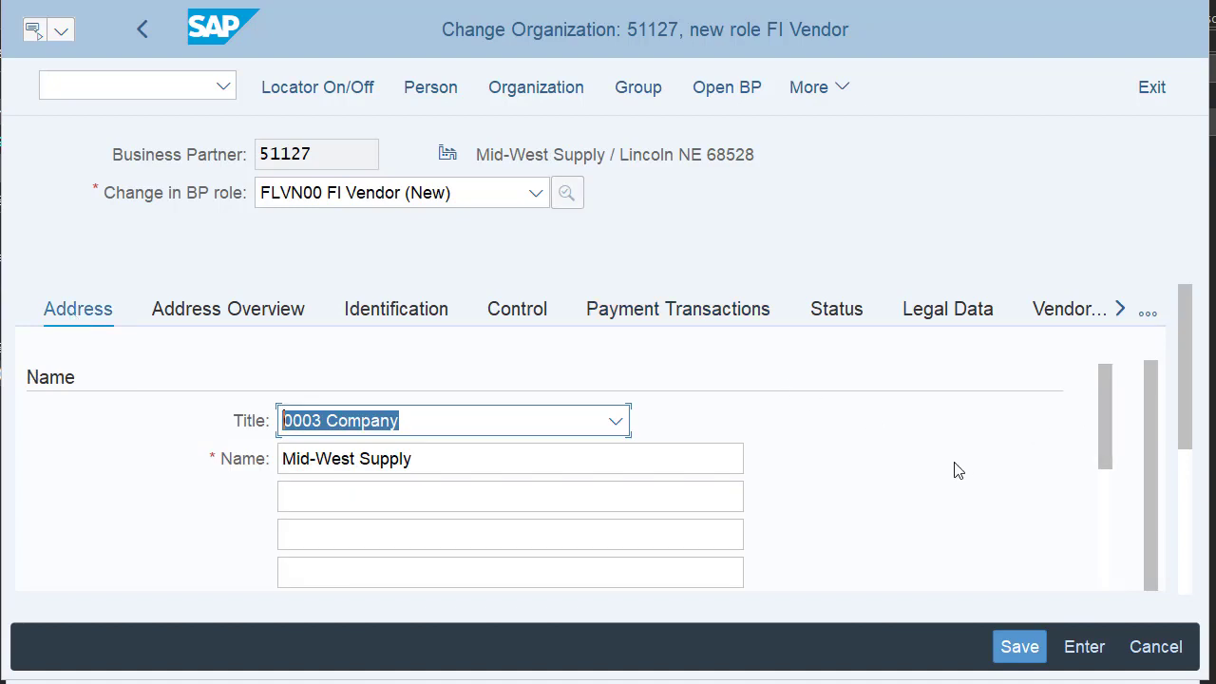
pyautogui.scroll(-3, 958, 470)
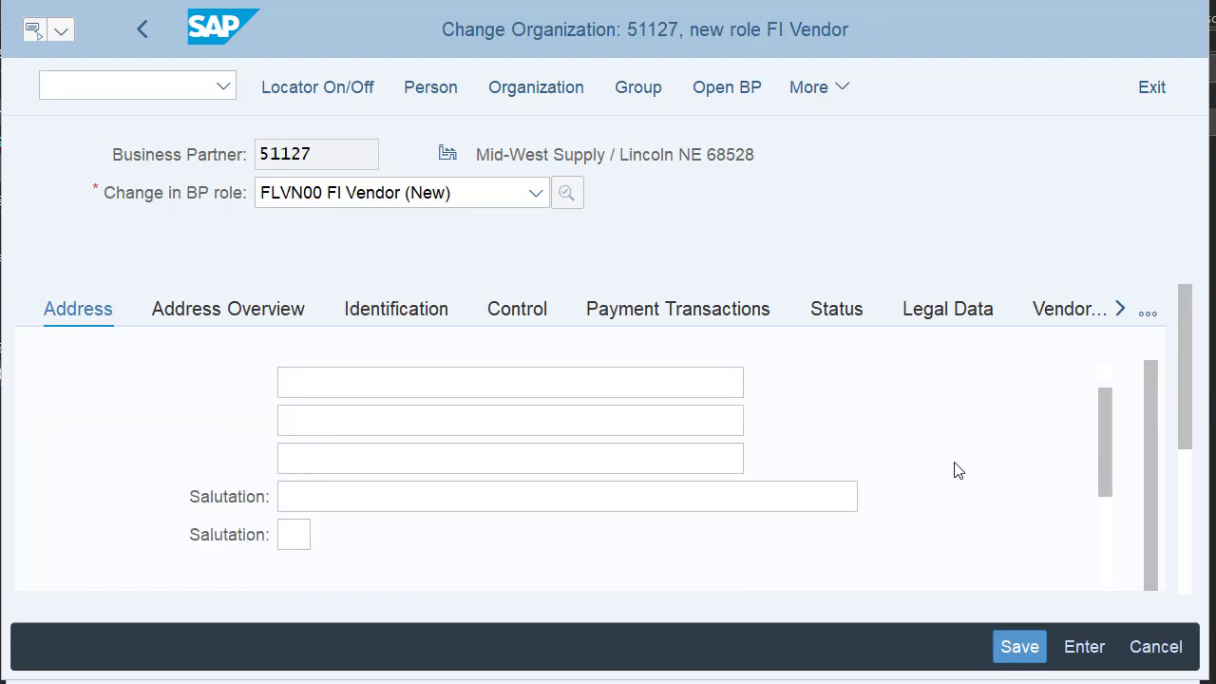
pyautogui.scroll(-8, 957, 470)
pyautogui.scroll(-3, 957, 471)
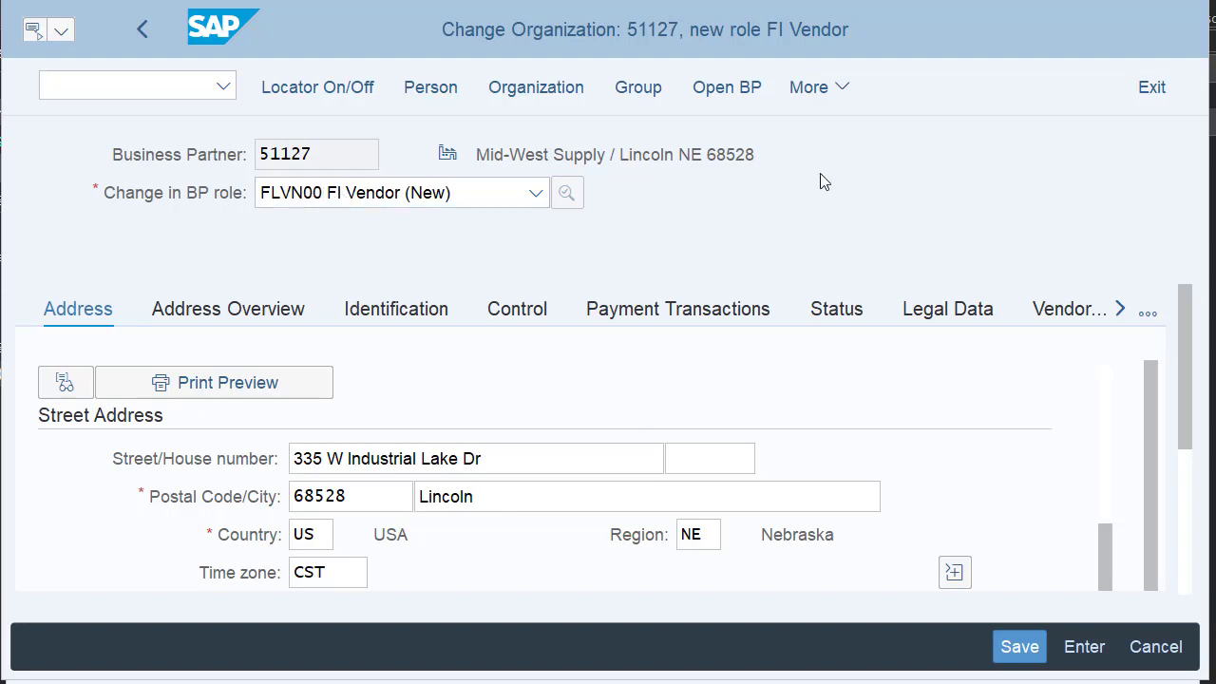
pyautogui.click(806, 95)
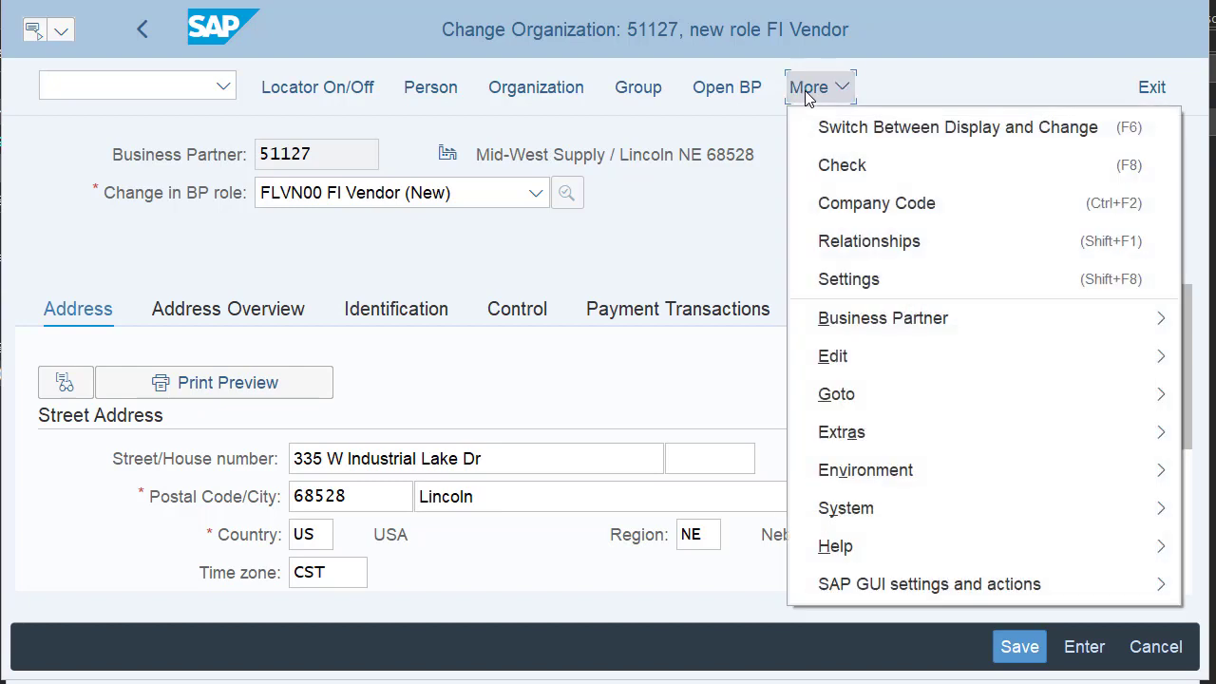
# Open the vendor's company code data and enter company code US00 (Global Bike Inc.).
pyautogui.click(866, 209)
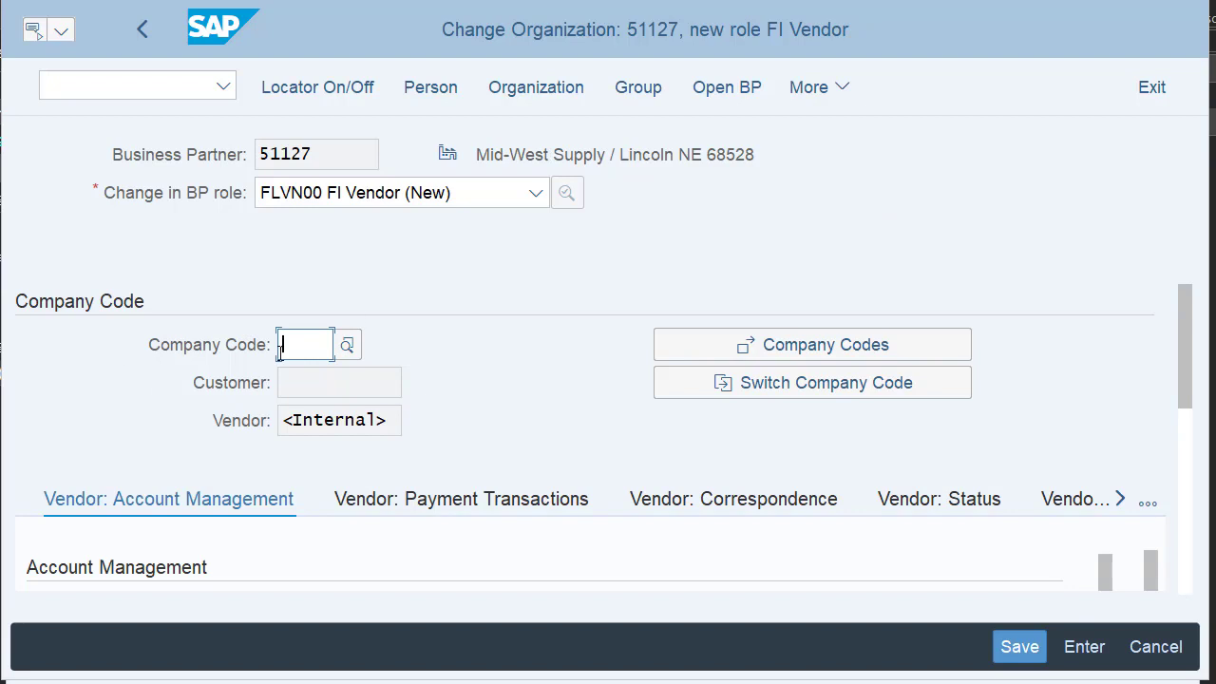
pyautogui.write('US')
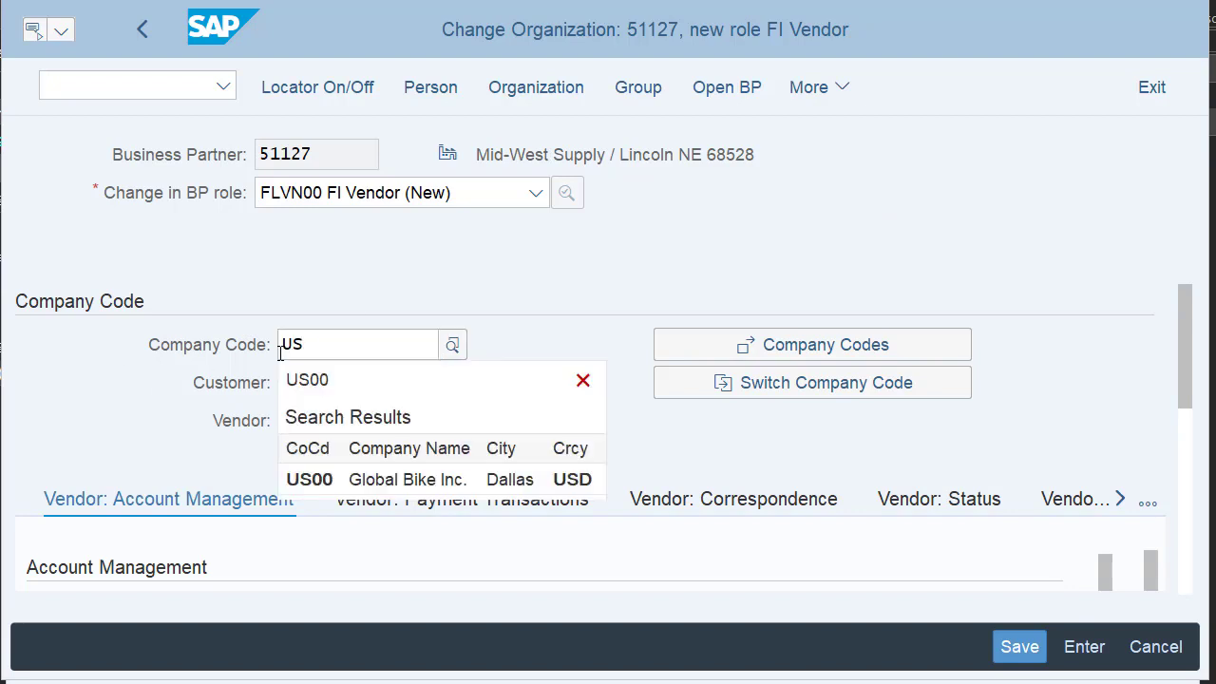
pyautogui.write('00')
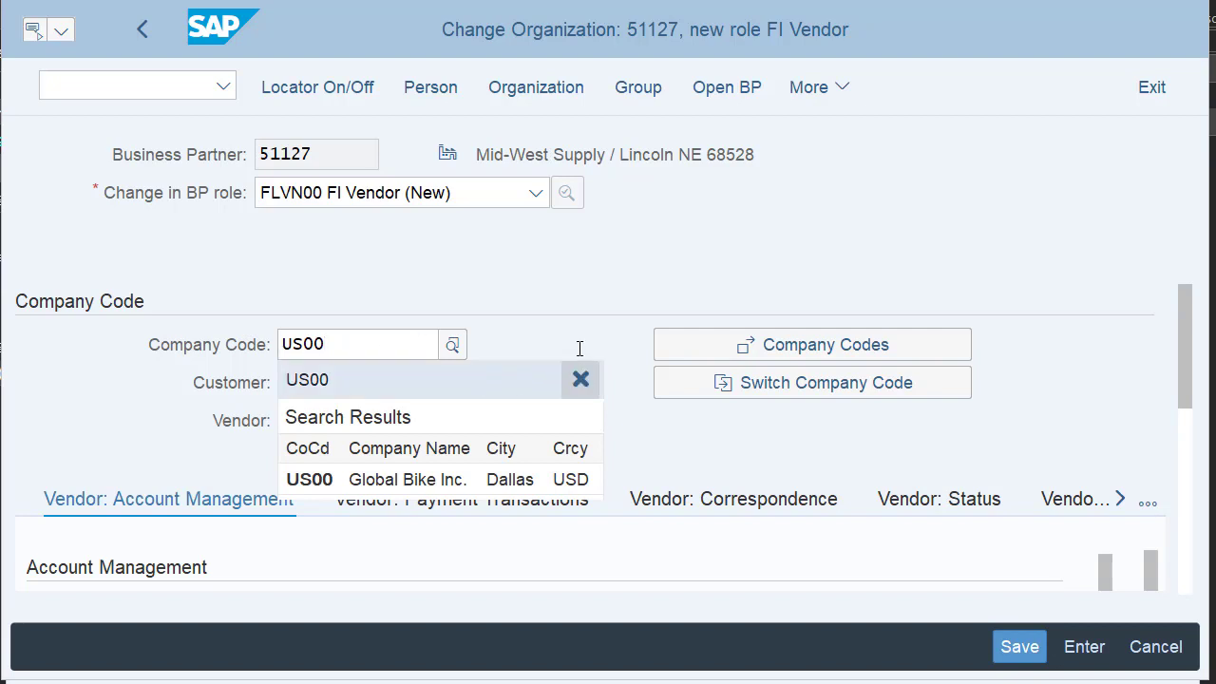
pyautogui.press('Escape')
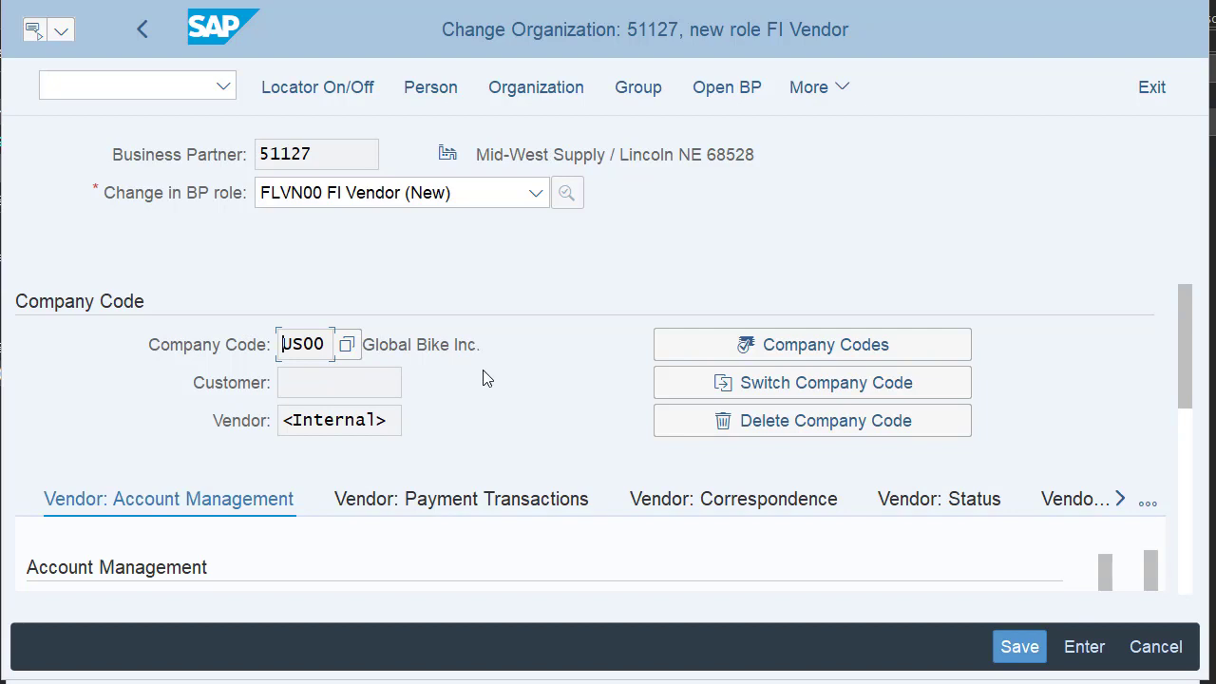
pyautogui.scroll(-2, 506, 421)
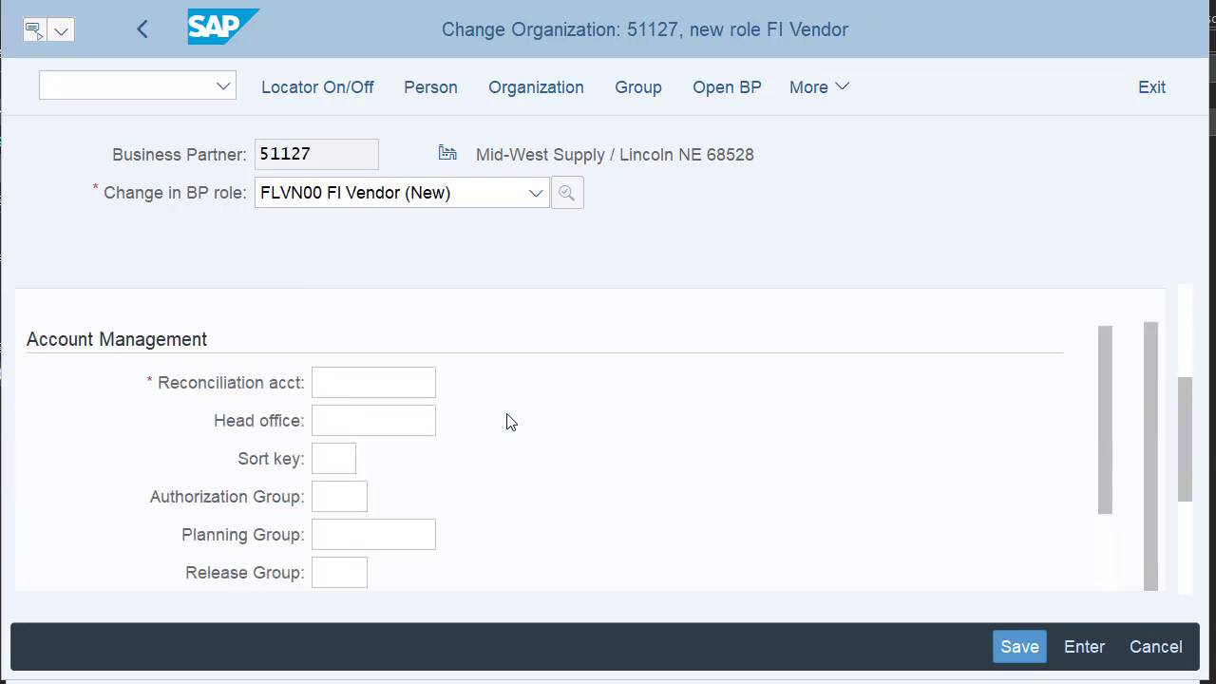
pyautogui.scroll(1, 506, 421)
# Set the reconciliation account to 300000 for company code US00.
pyautogui.click(380, 495)
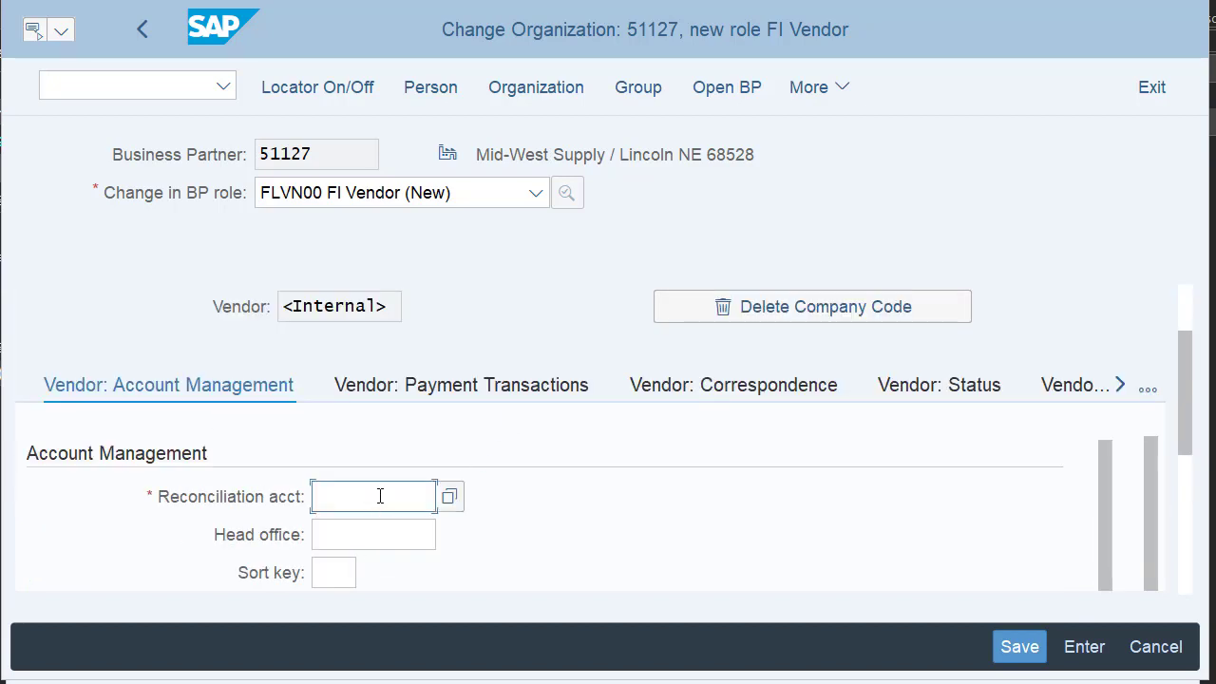
pyautogui.write('300000')
pyautogui.press('Return')
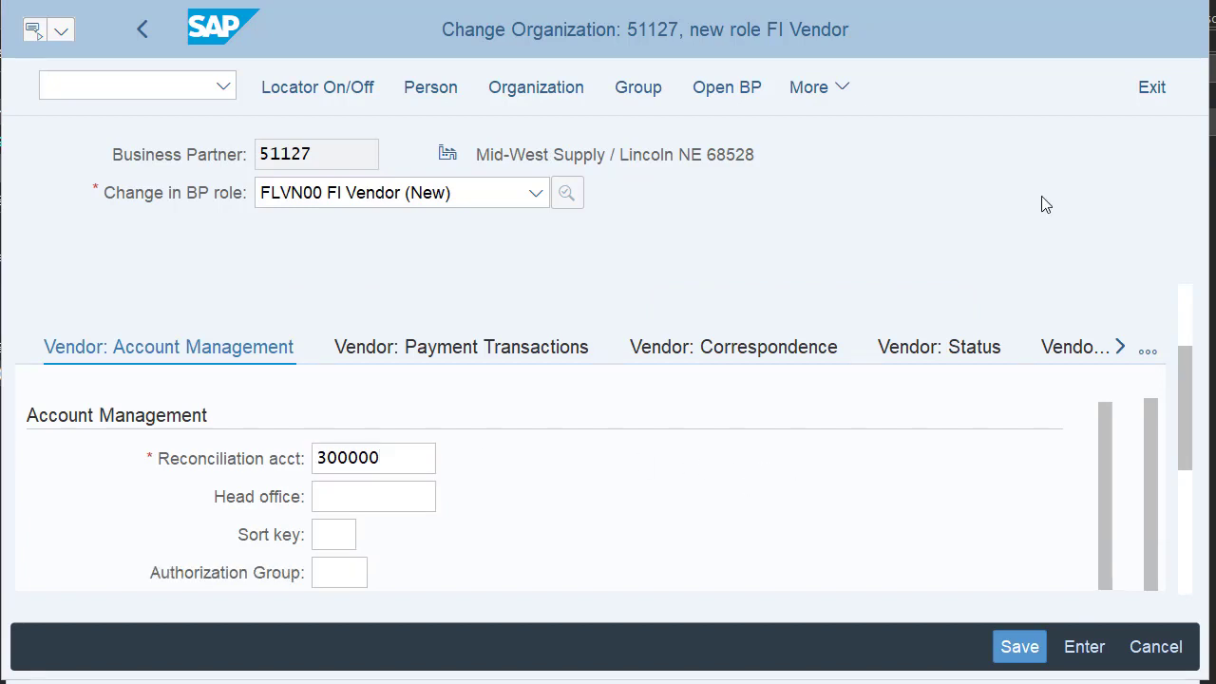
# Set vendor payment terms to 0001 and turn on Check Double Invoice.
pyautogui.click(507, 353)
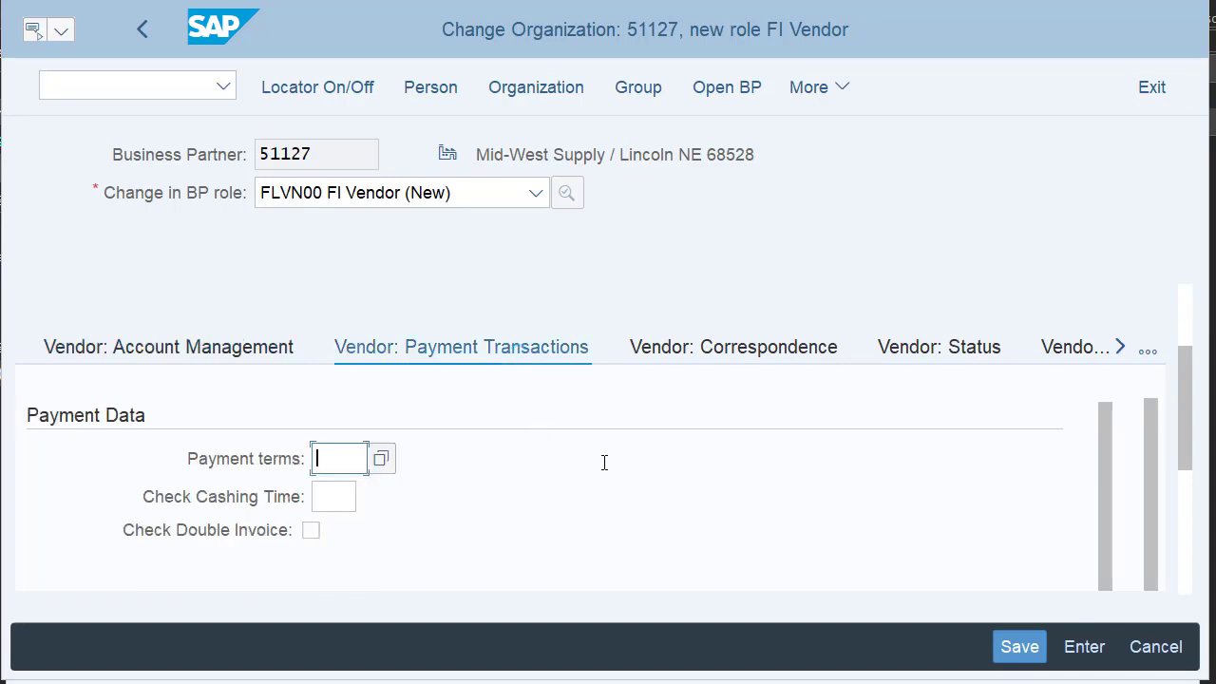
pyautogui.write('0001')
pyautogui.click(380, 460)
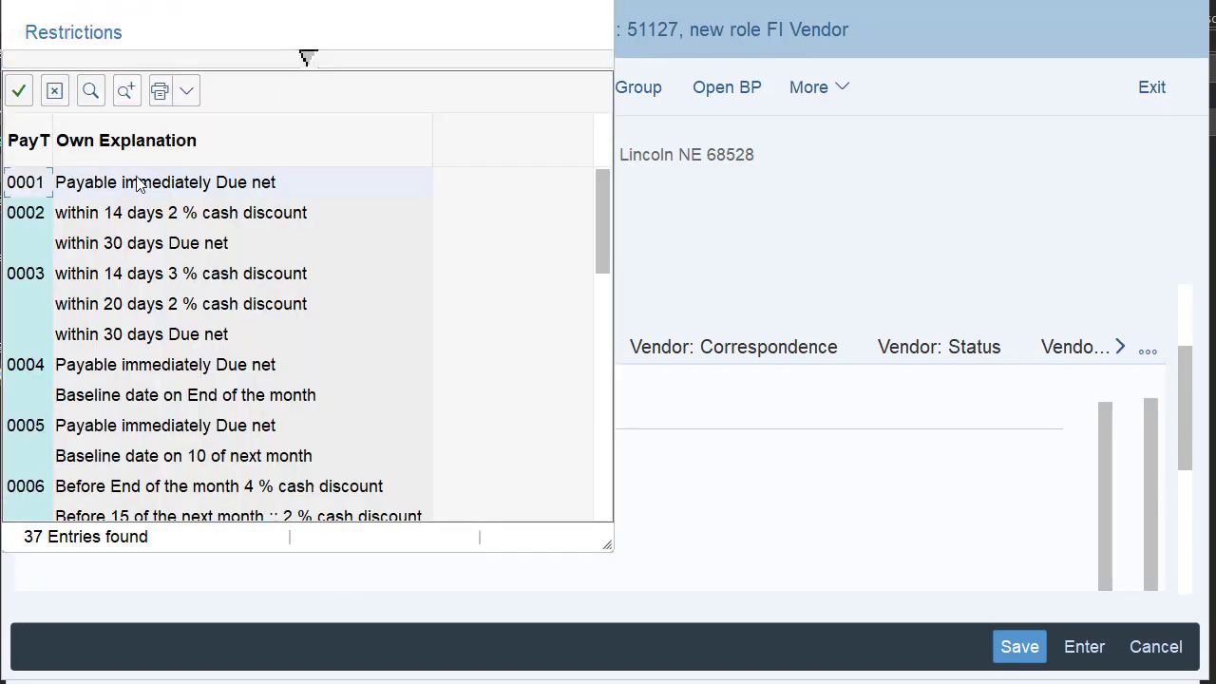
pyautogui.click(596, 3)
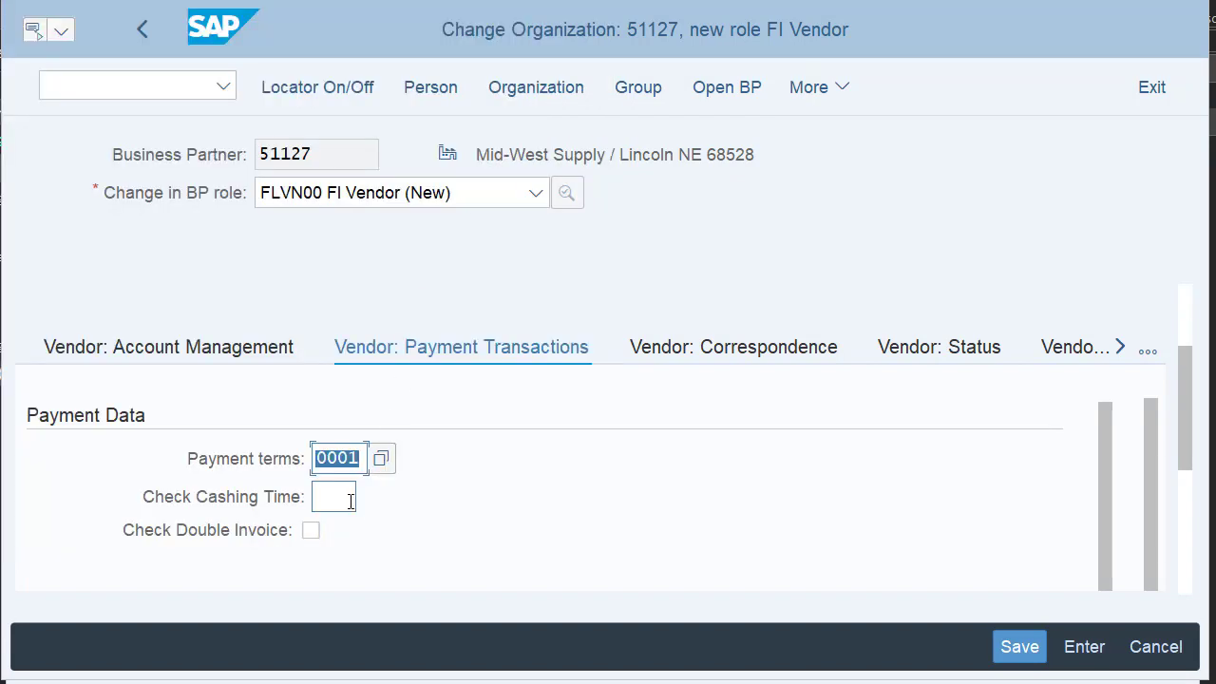
pyautogui.click(313, 532)
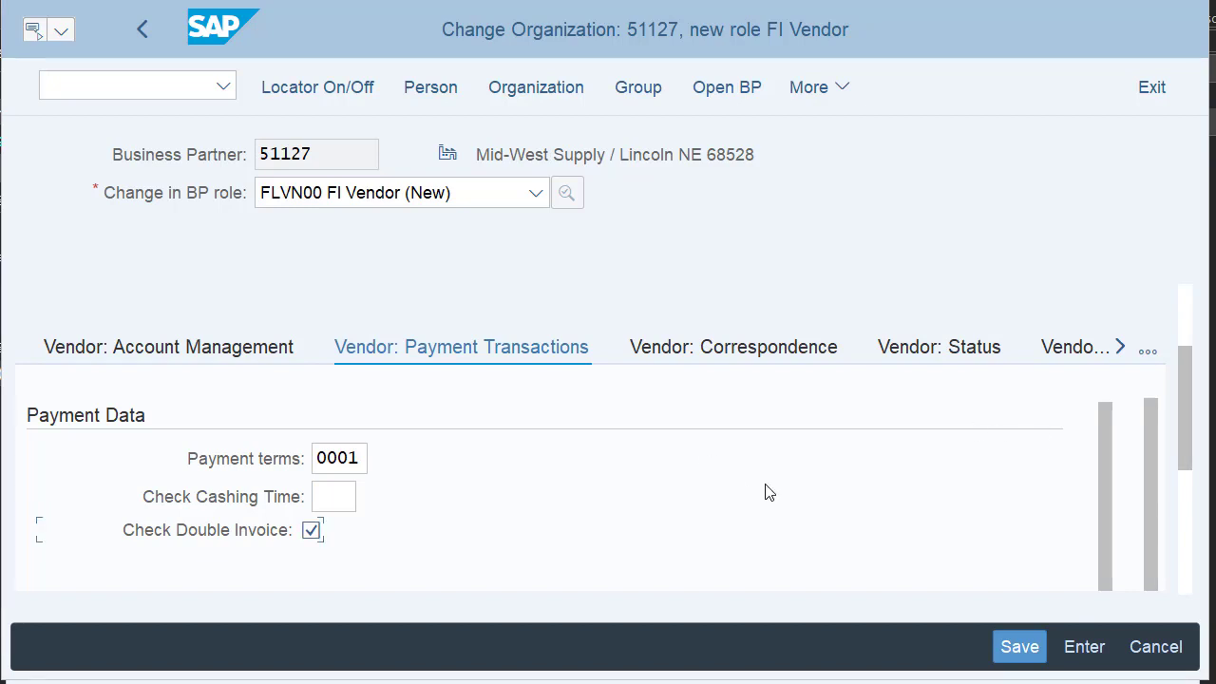
# Enter the vendor contact's full name as Clerk at vendor in the correspondence data.
pyautogui.click(741, 348)
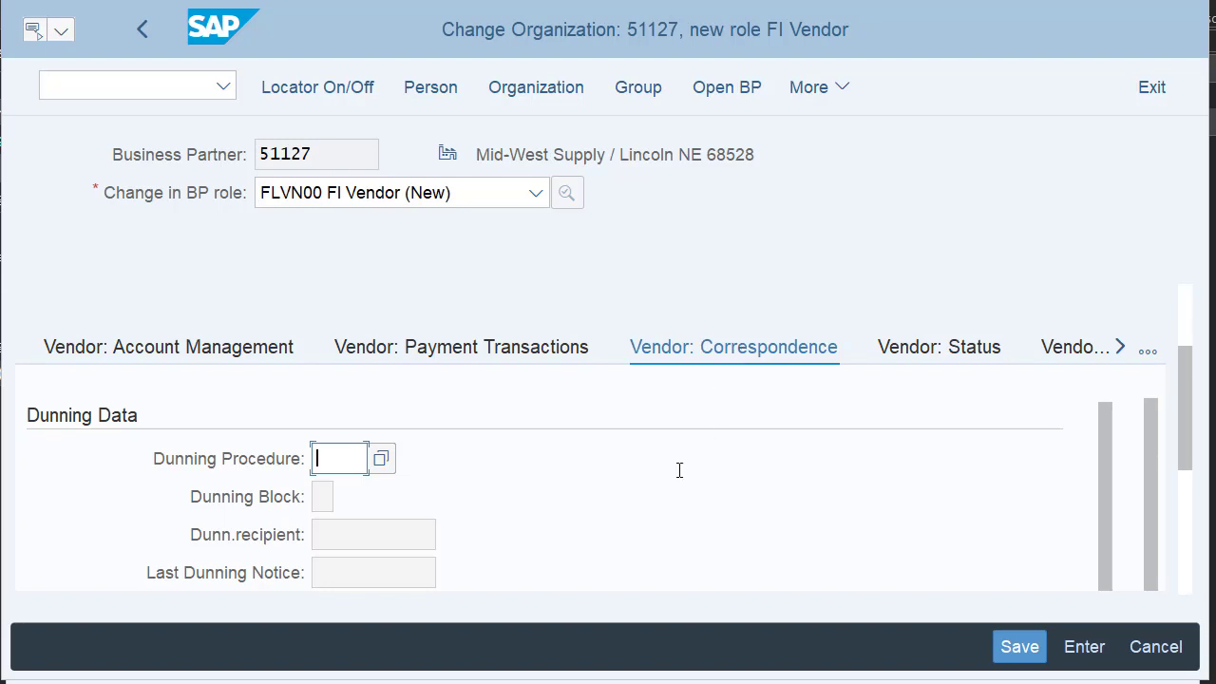
pyautogui.scroll(-3, 689, 489)
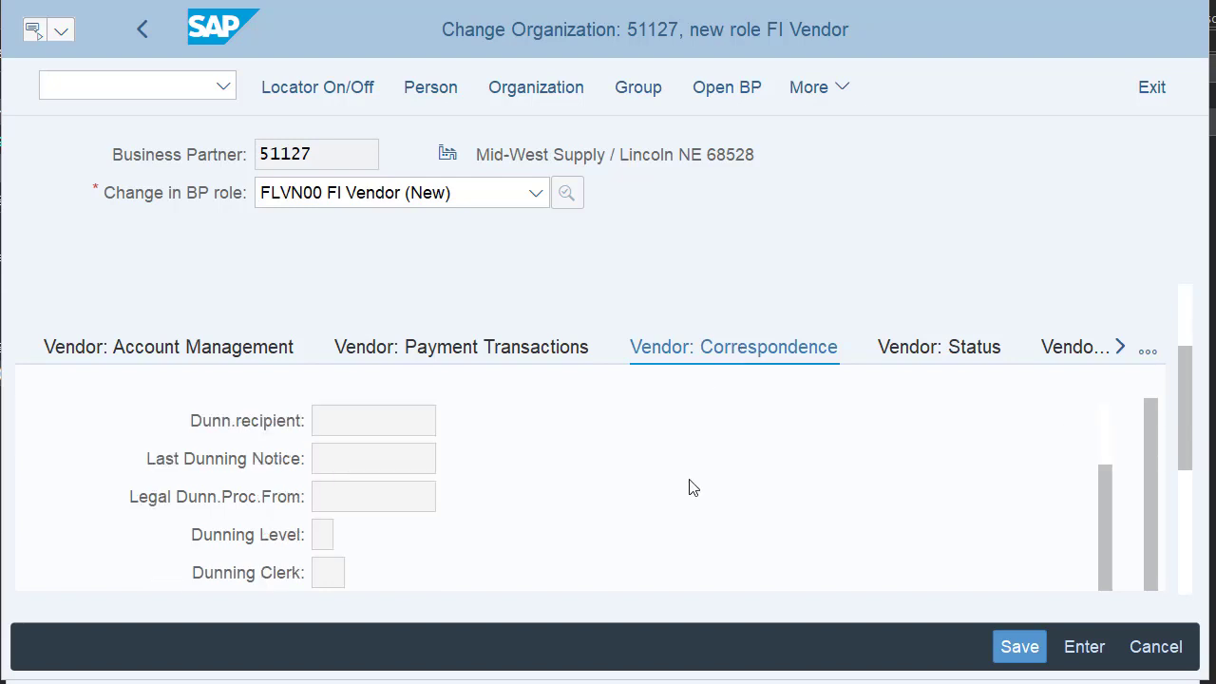
pyautogui.click(378, 574)
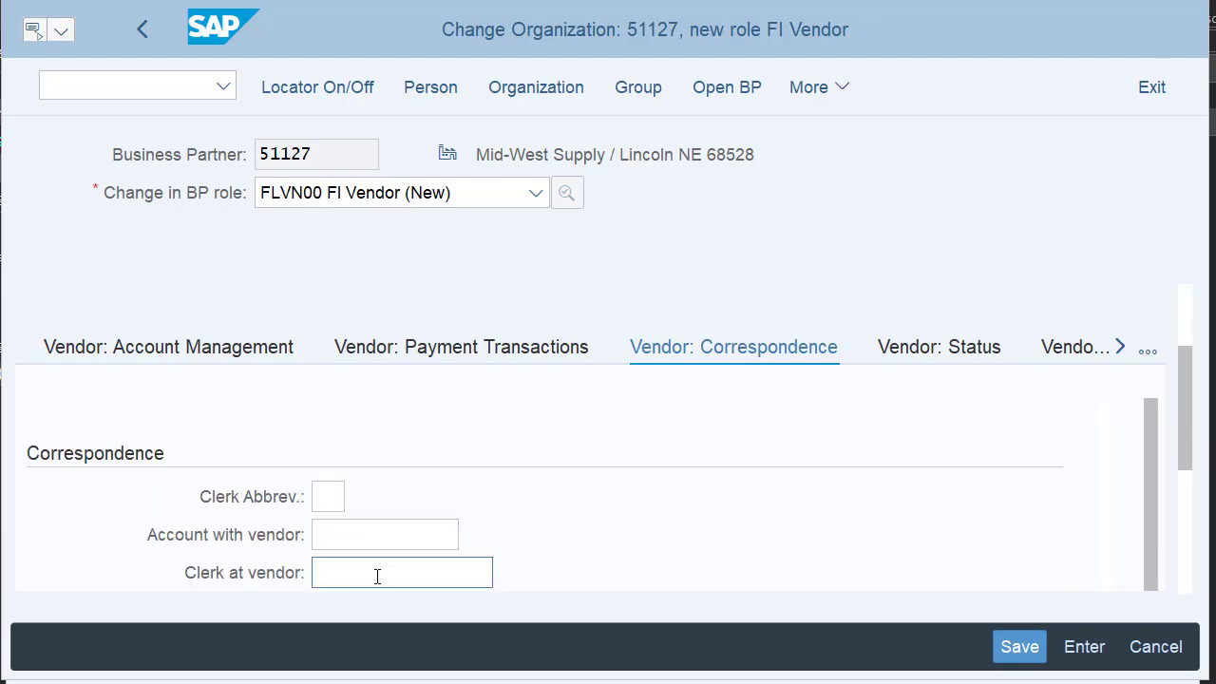
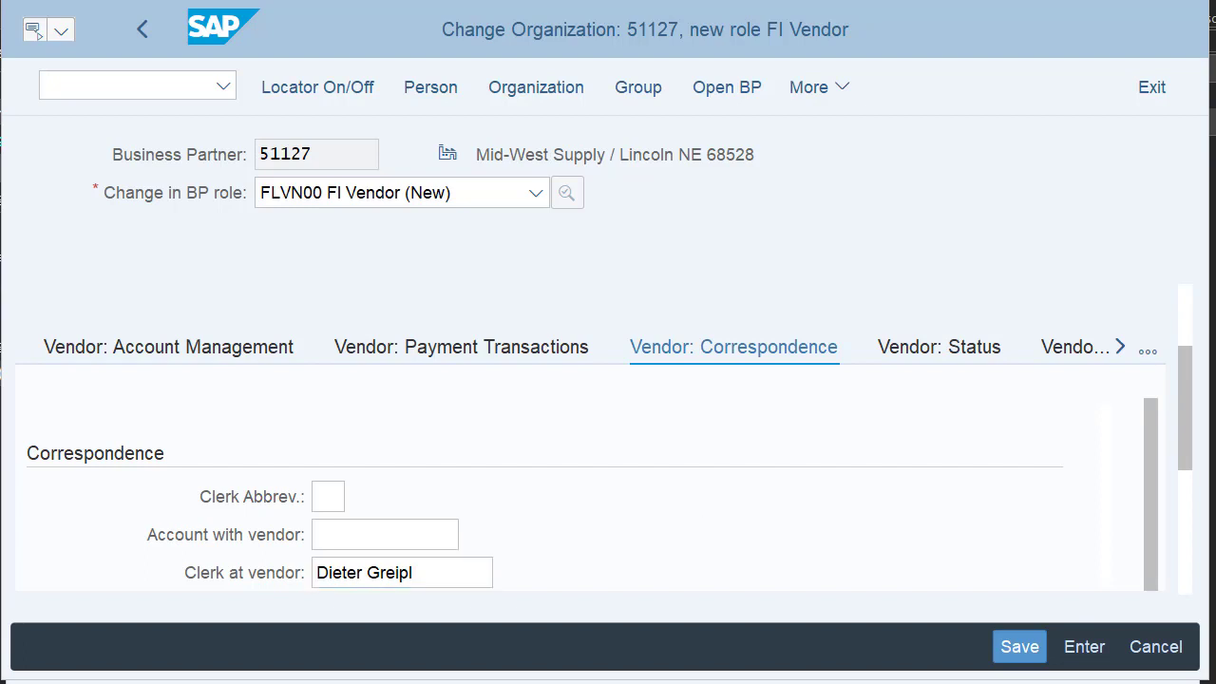
pyautogui.click(1019, 211)
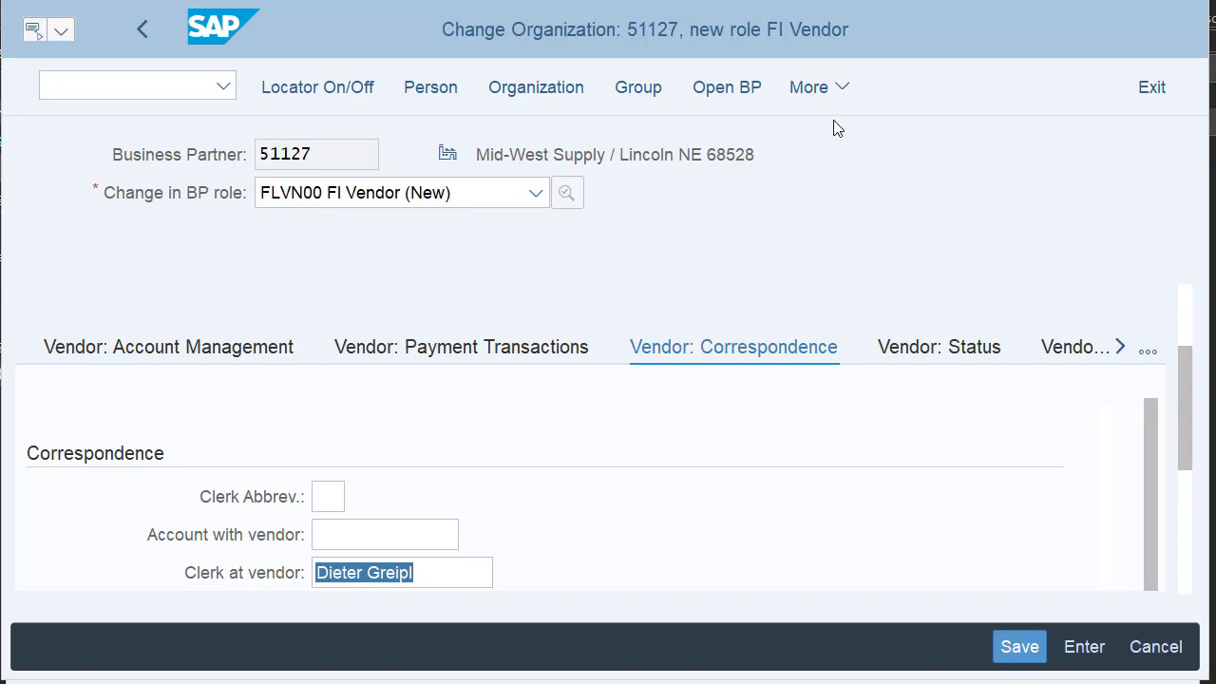
pyautogui.click(821, 98)
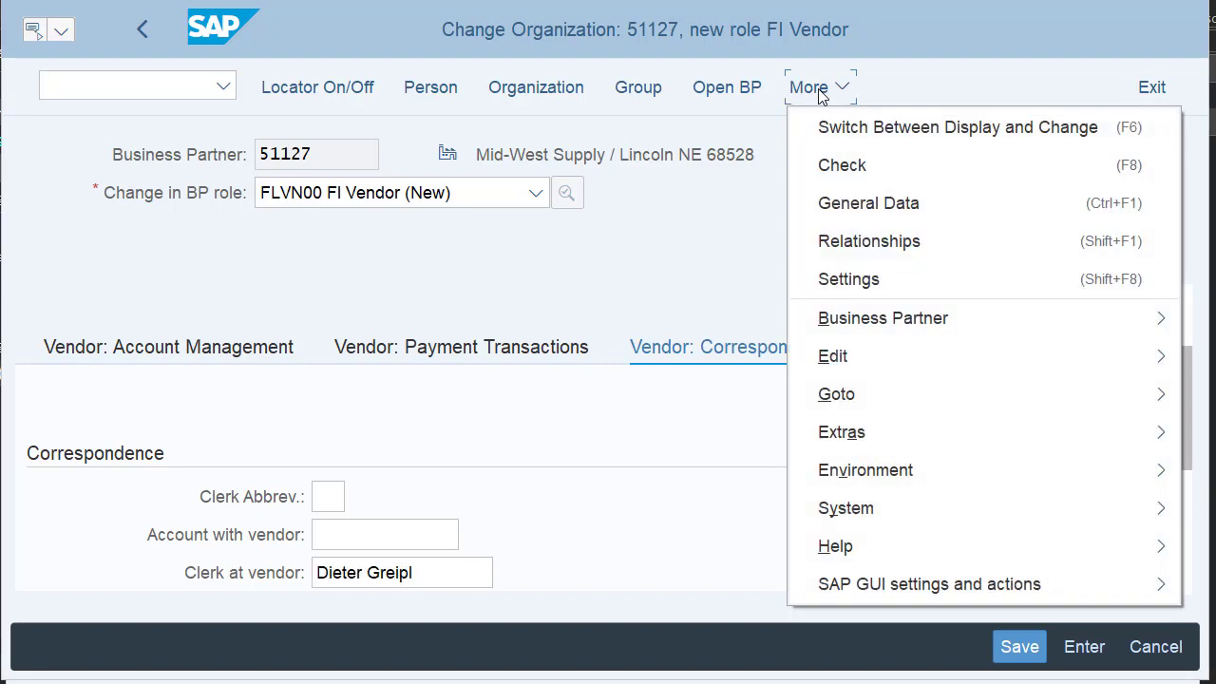
pyautogui.click(850, 203)
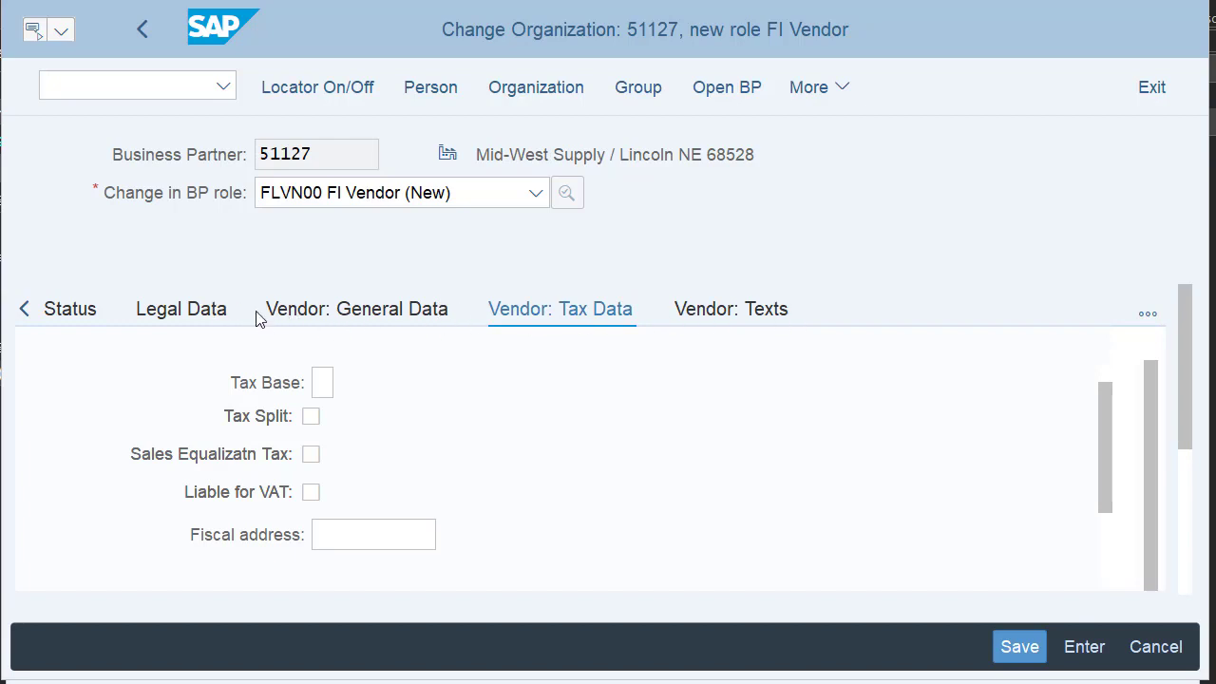
pyautogui.click(1148, 314)
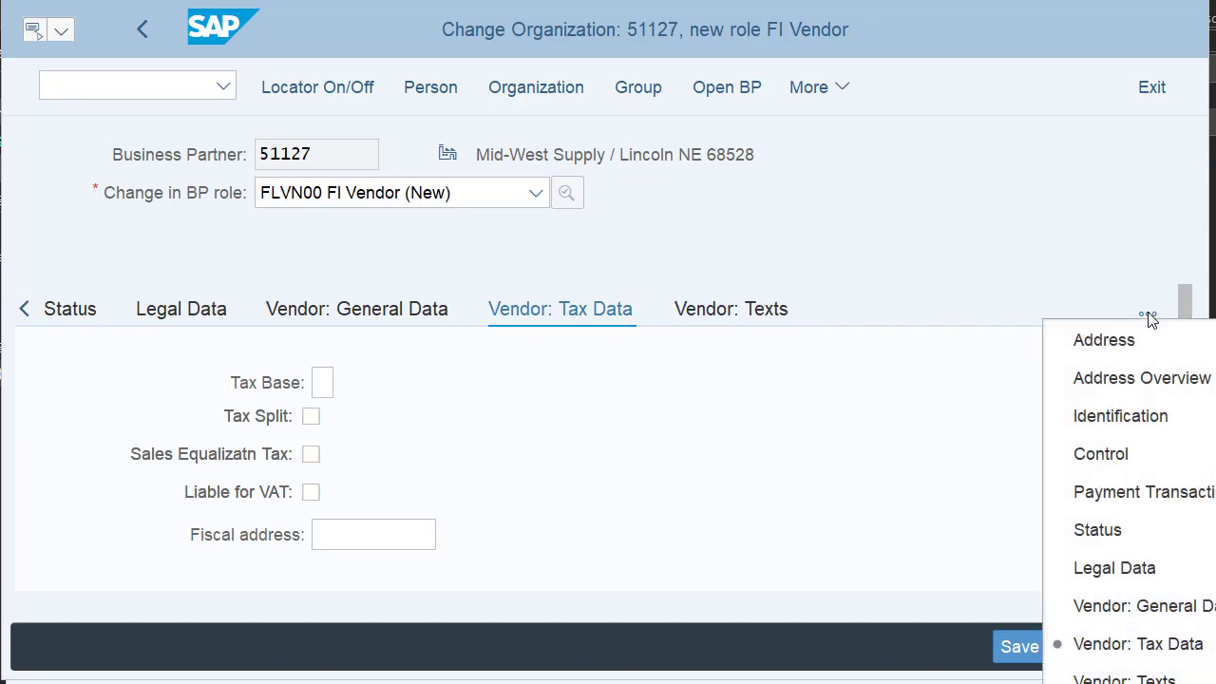
pyautogui.click(1147, 654)
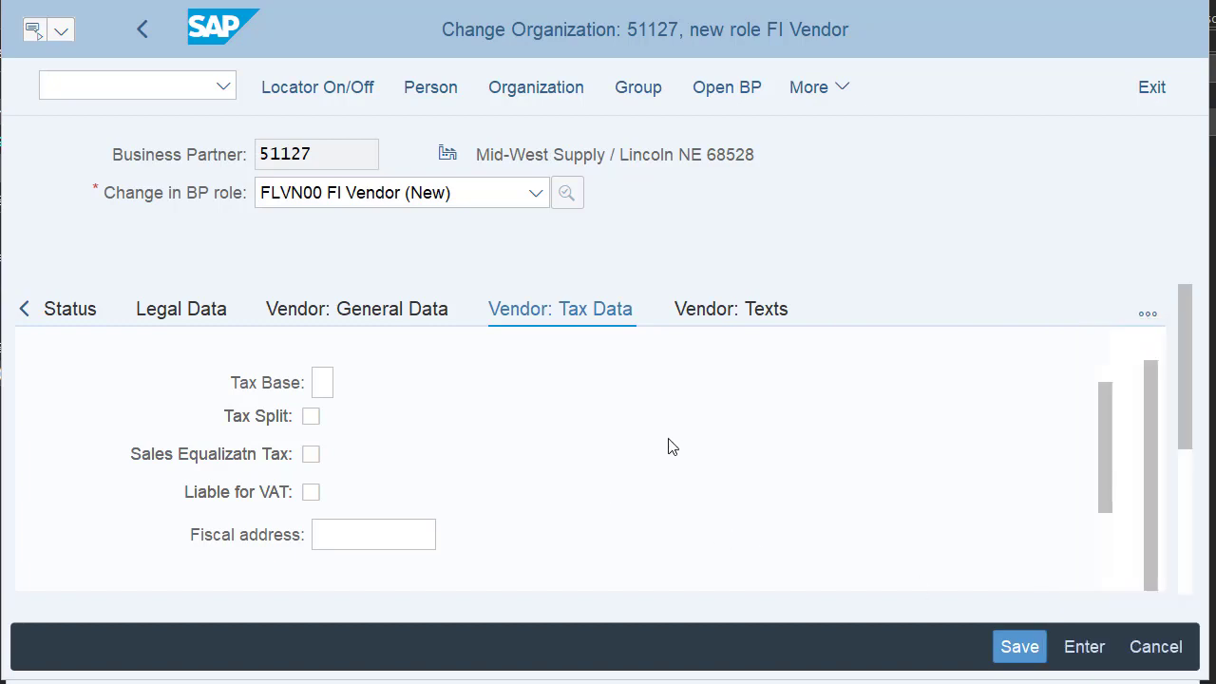
pyautogui.scroll(-5, 657, 436)
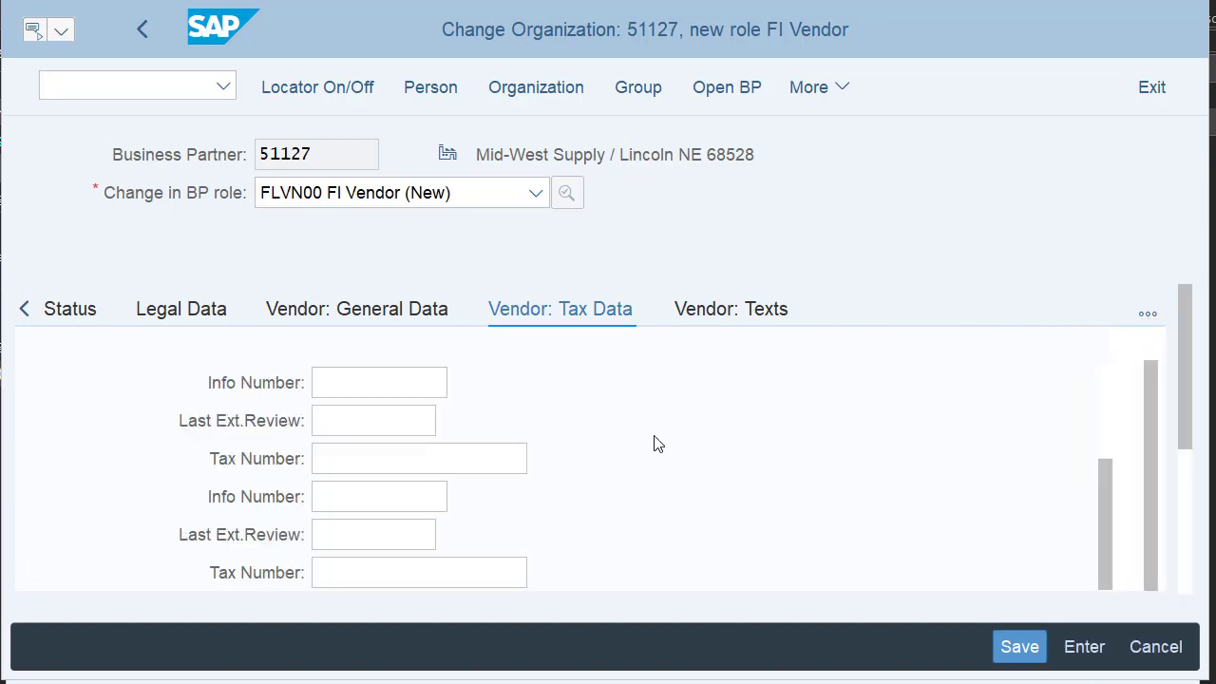
pyautogui.click(467, 455)
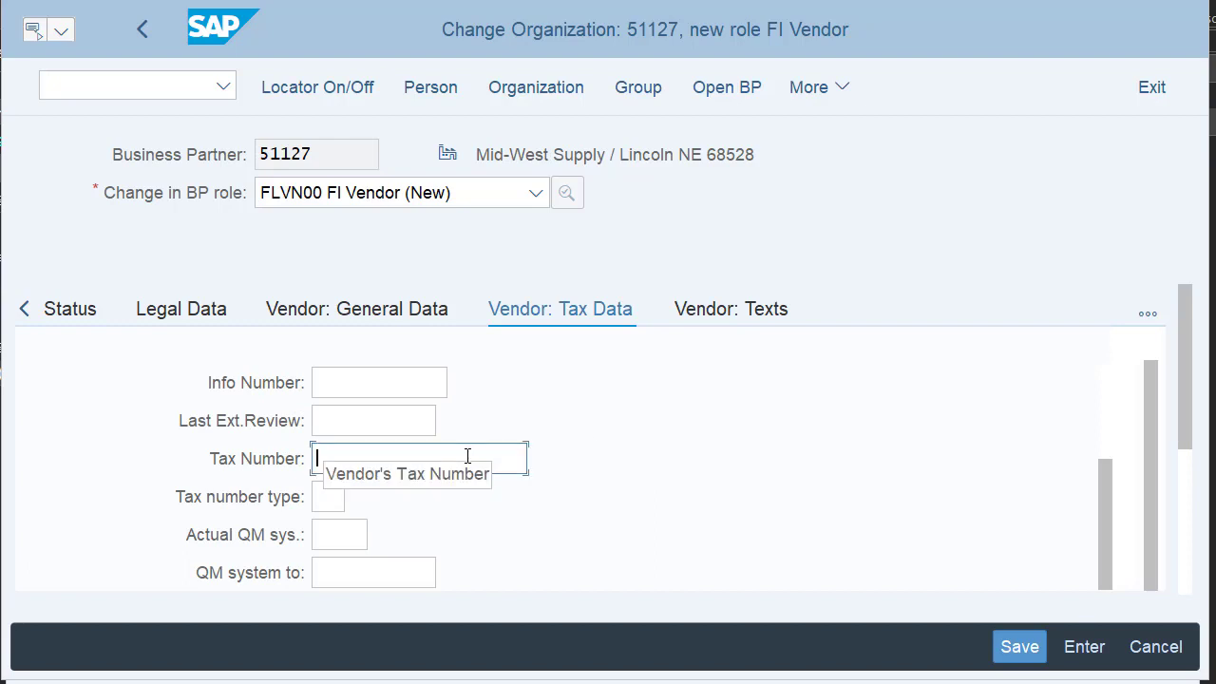
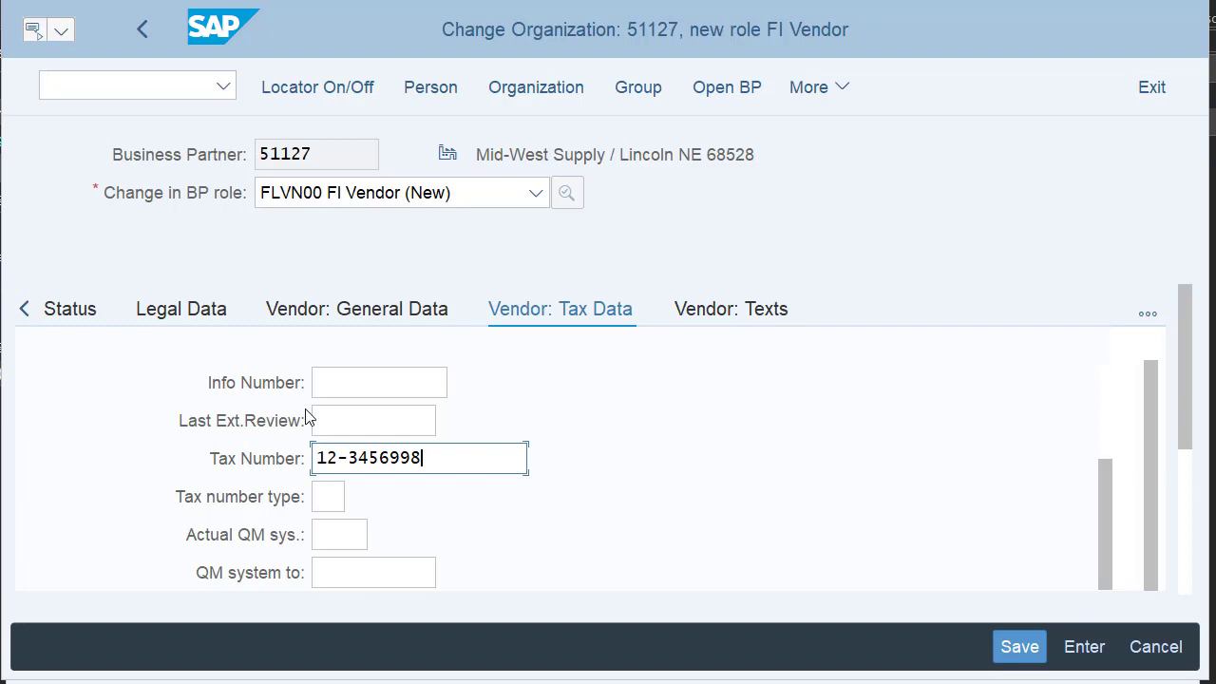
# Save business partner 51127 and confirm the 'Changes have been saved' message.
pyautogui.click(1018, 646)
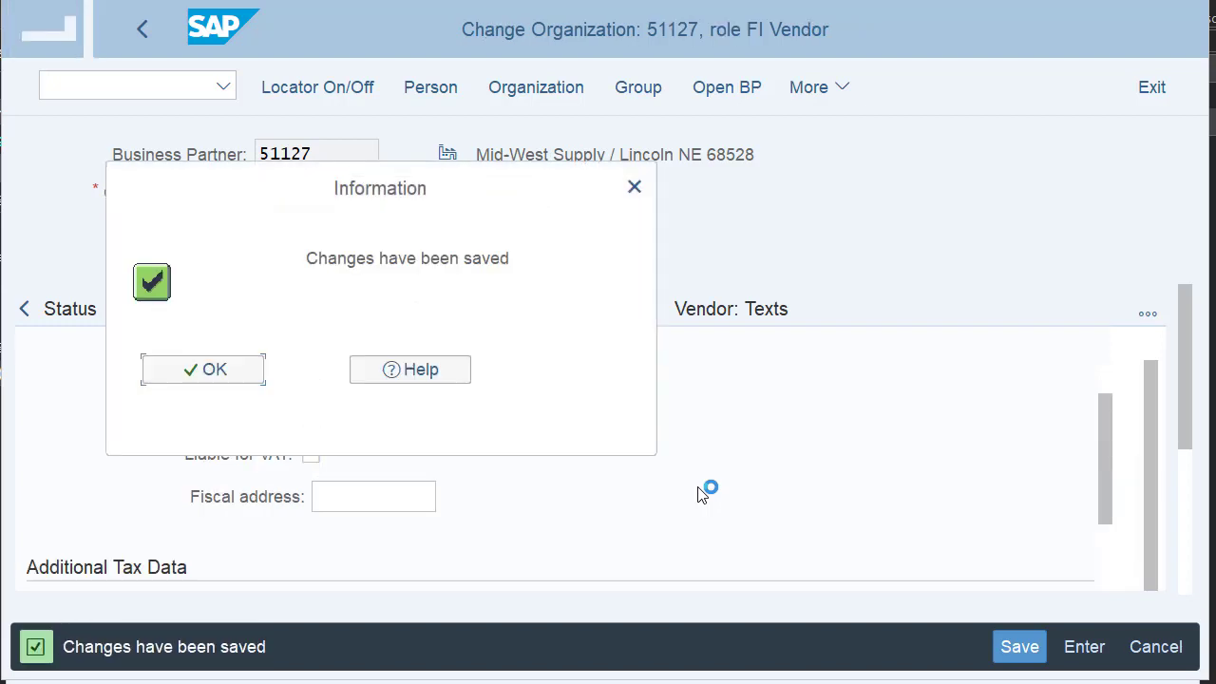
pyautogui.click(202, 382)
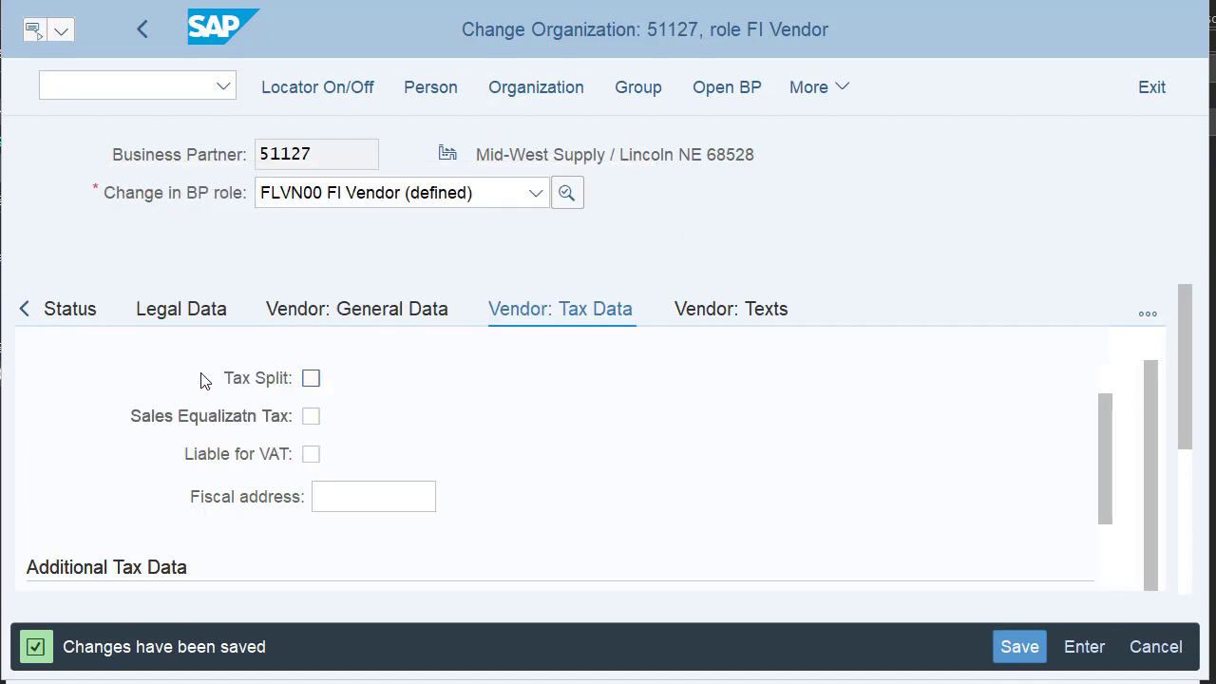
pyautogui.click(796, 92)
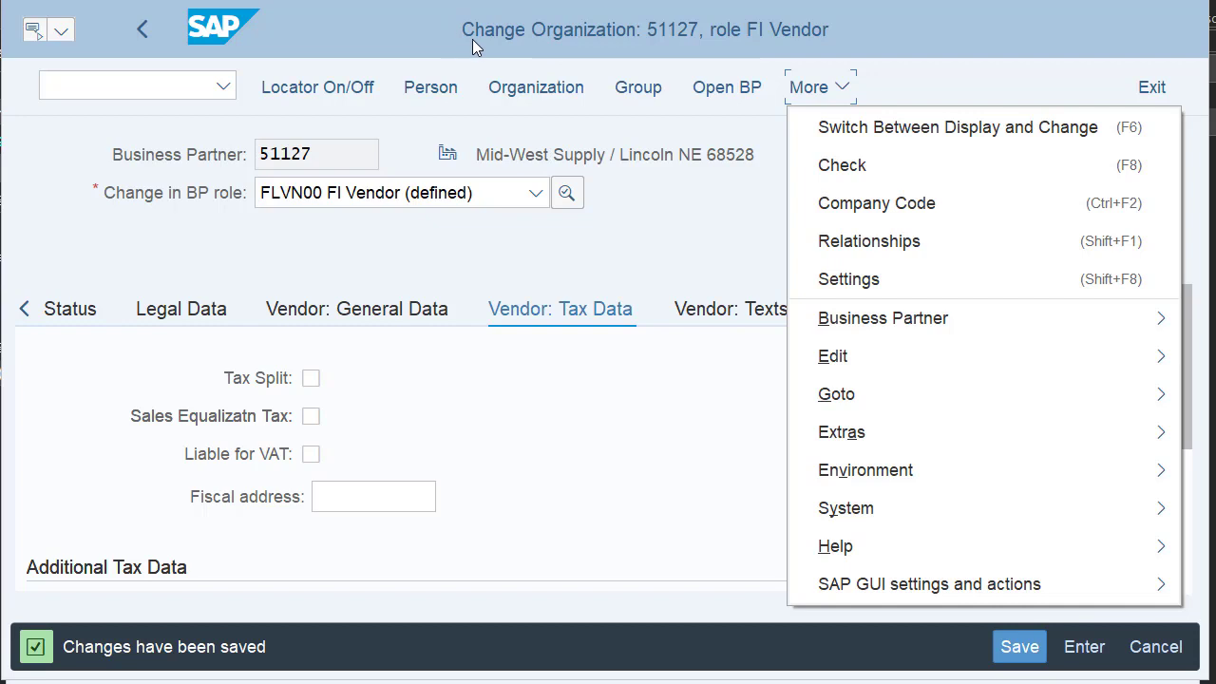
# Switch partner 51127 to display mode and list the roles in the Display in BP role dropdown.
pyautogui.click(909, 138)
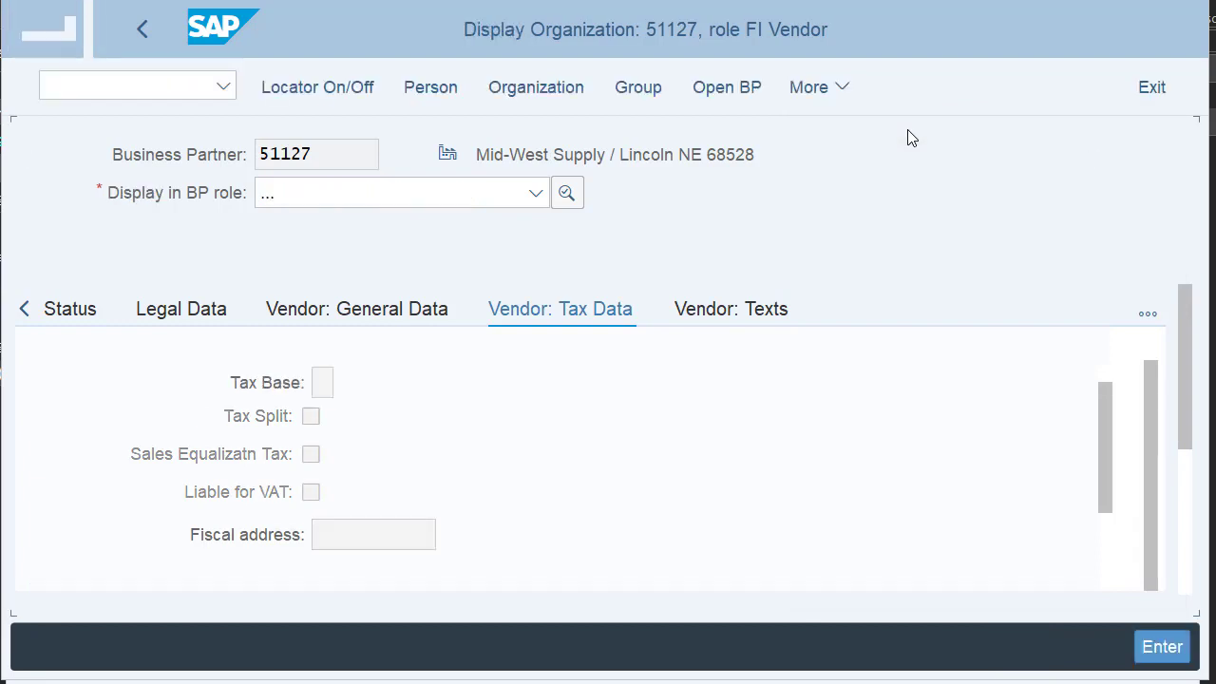
pyautogui.click(535, 194)
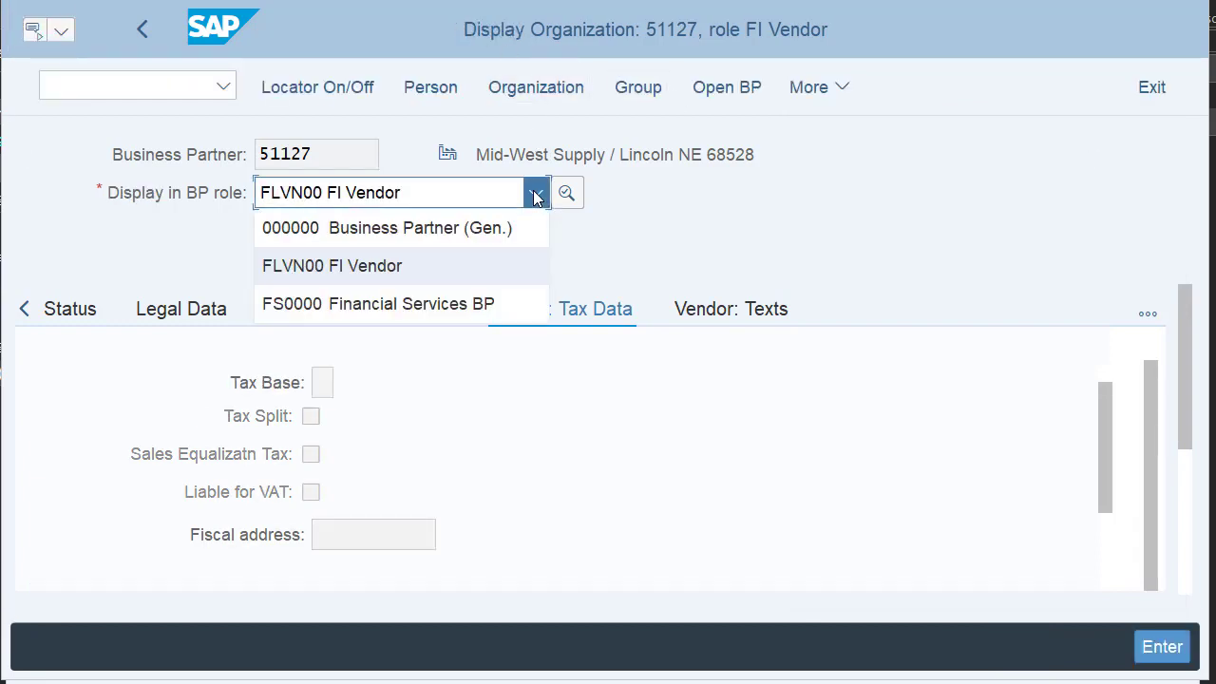